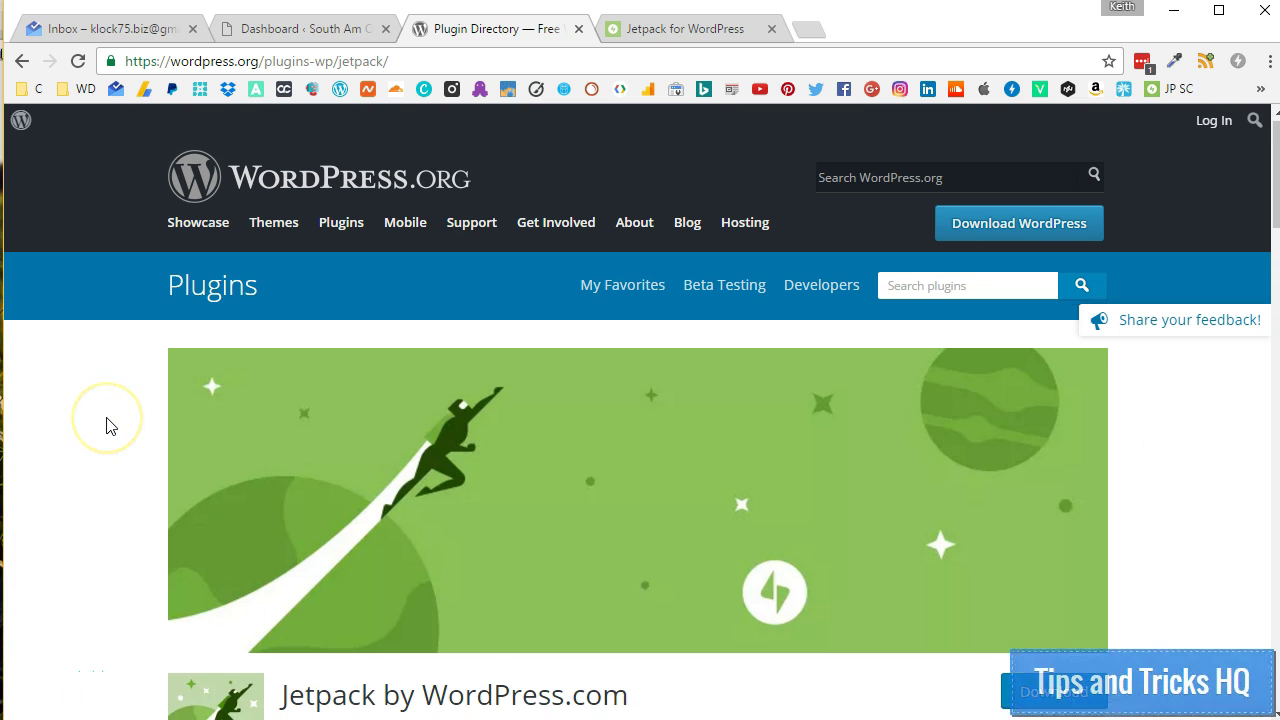
- Scroll through the Jetpack plugin page's Description, Ratings, Screenshots and FAQ sections
scroll(110, 426, down, 2)
scroll(110, 426, down, 2)
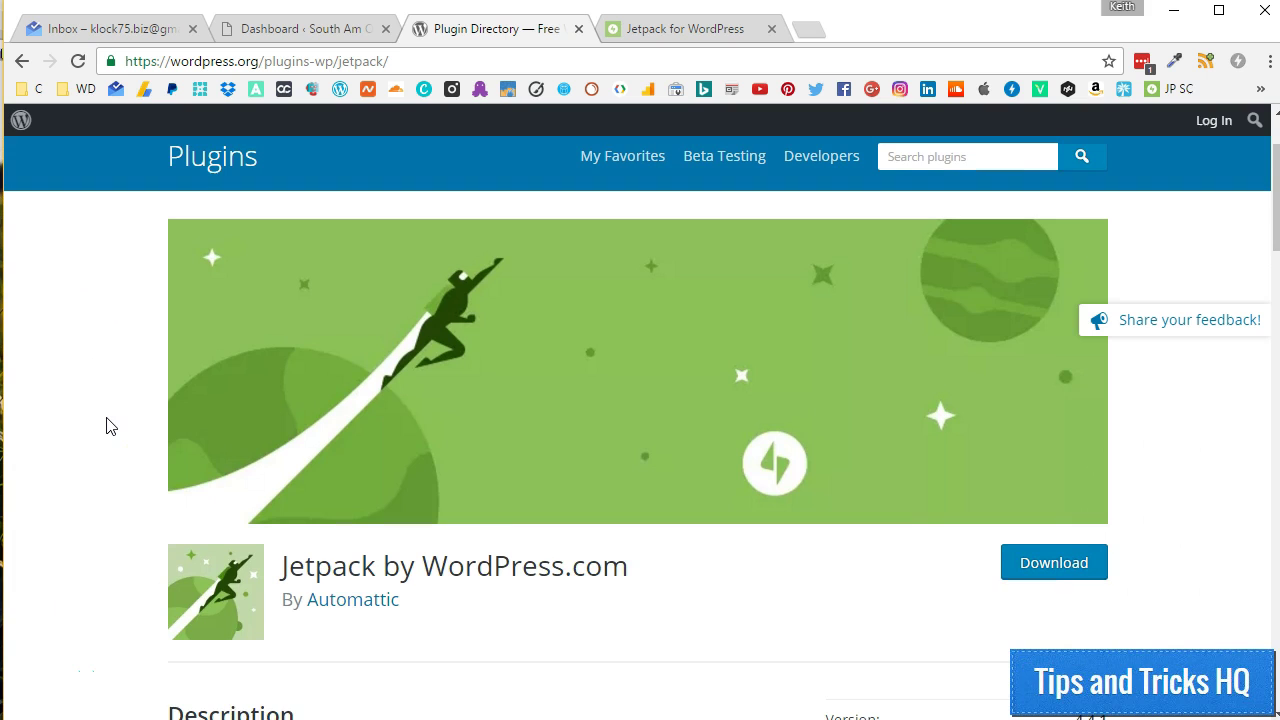
scroll(110, 426, down, 1)
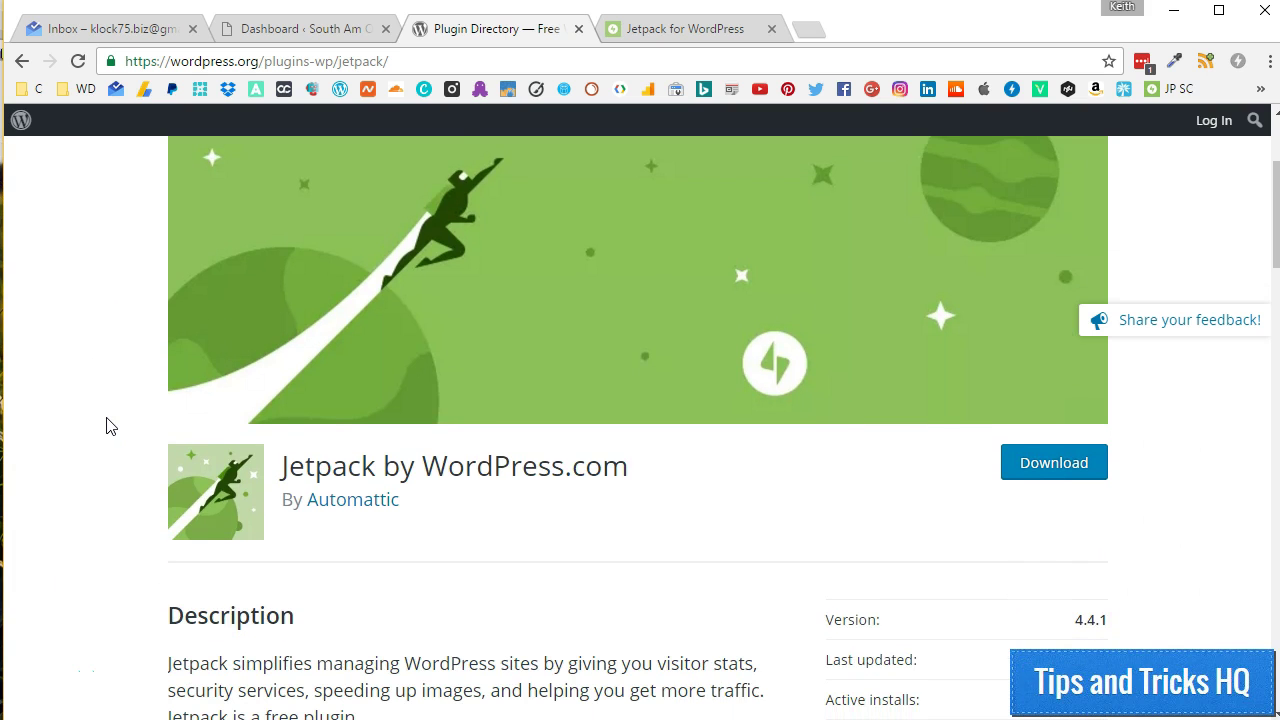
scroll(110, 426, down, 3)
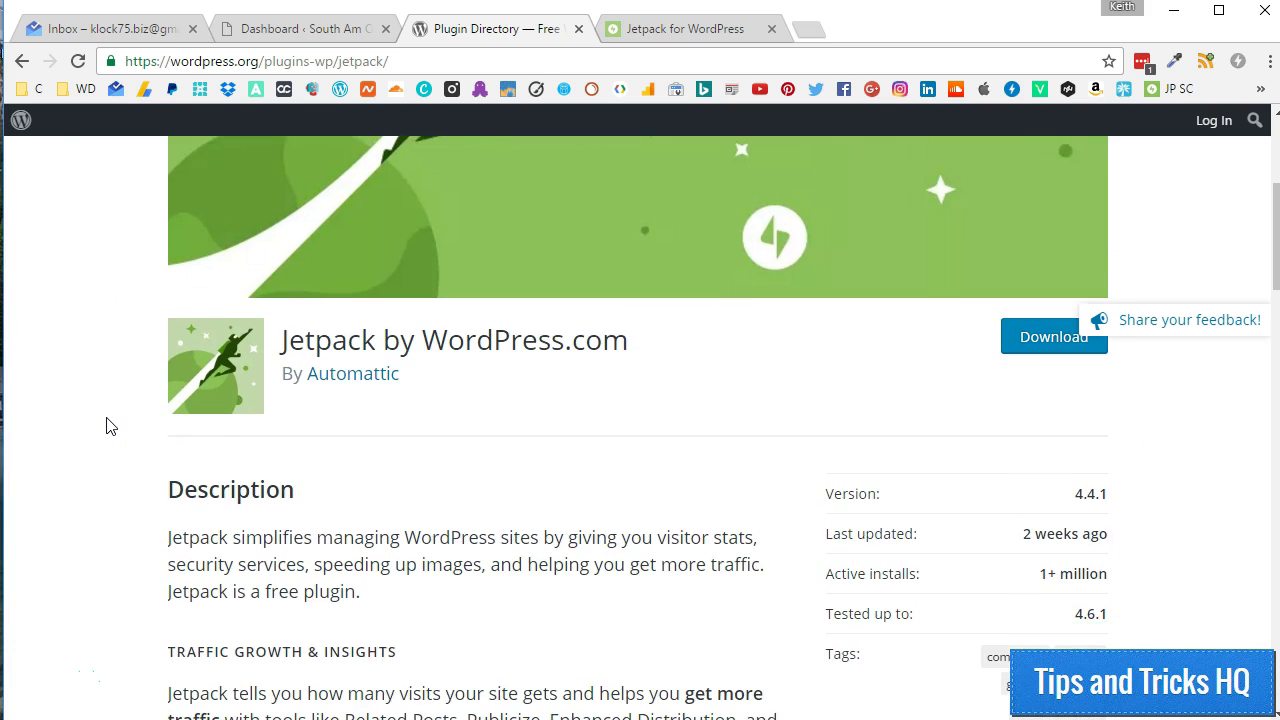
scroll(110, 426, down, 2)
scroll(110, 426, down, 1)
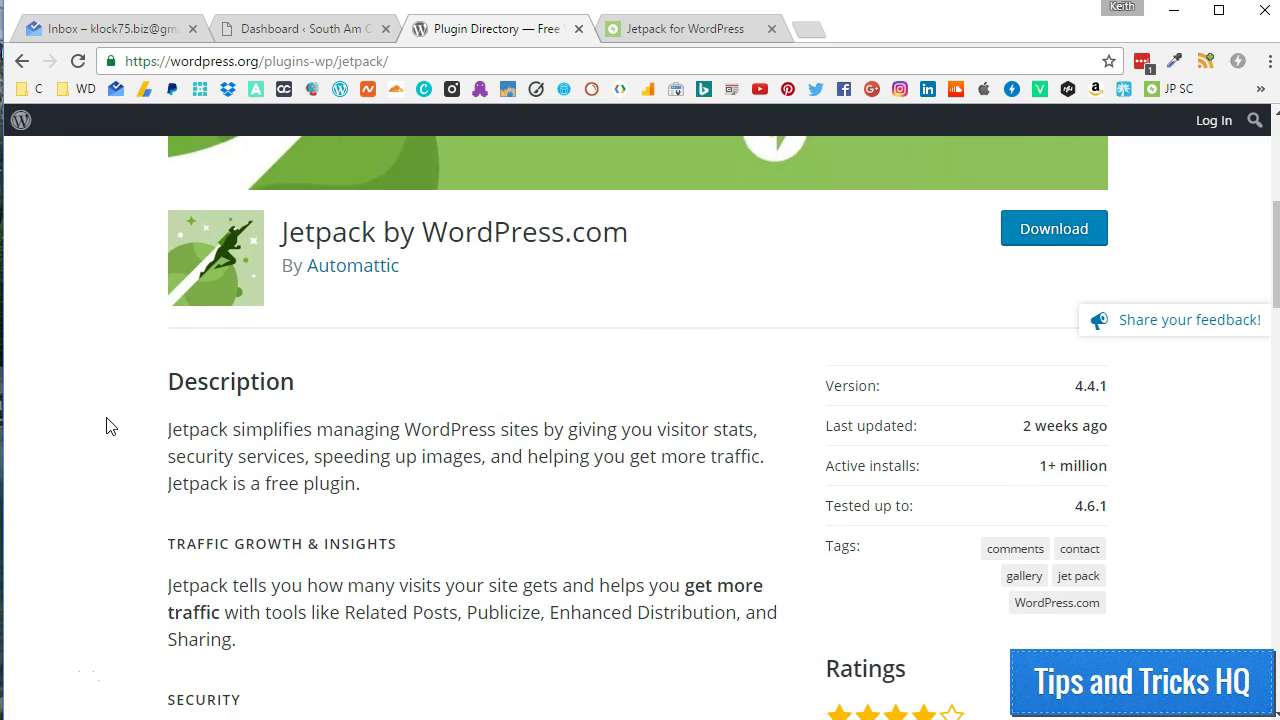
scroll(110, 426, down, 3)
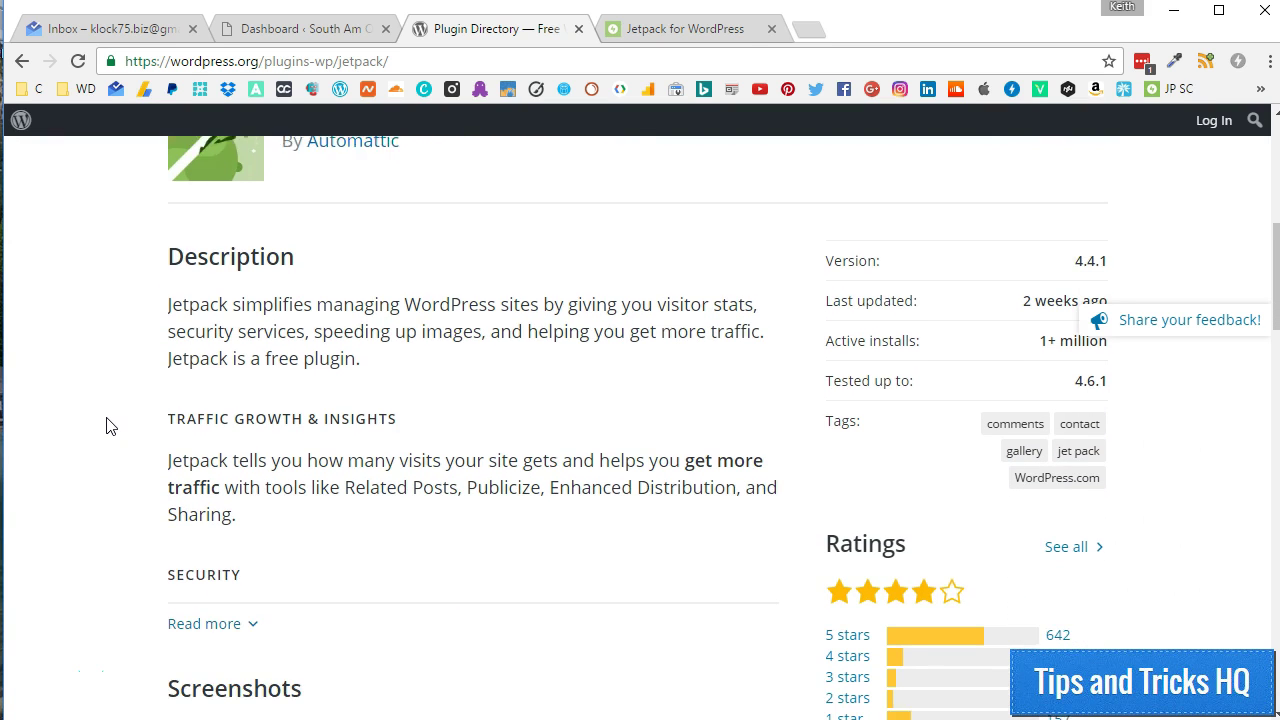
scroll(110, 426, down, 3)
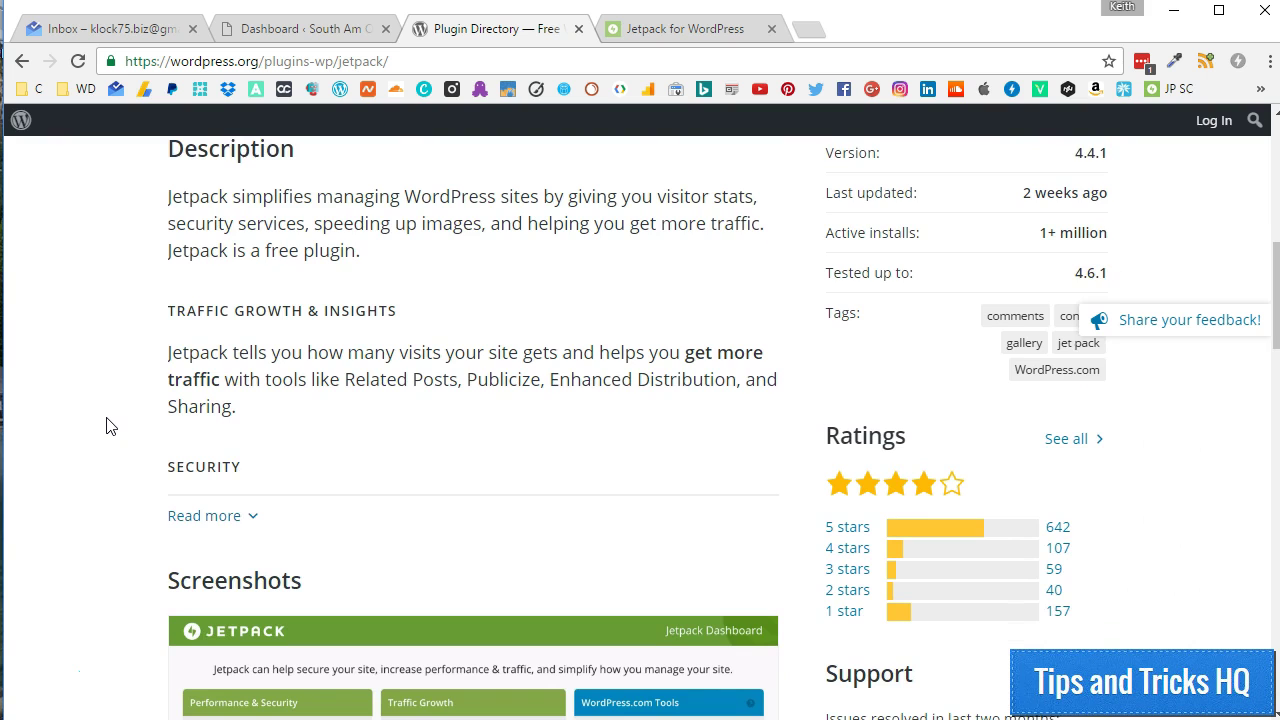
scroll(110, 426, down, 3)
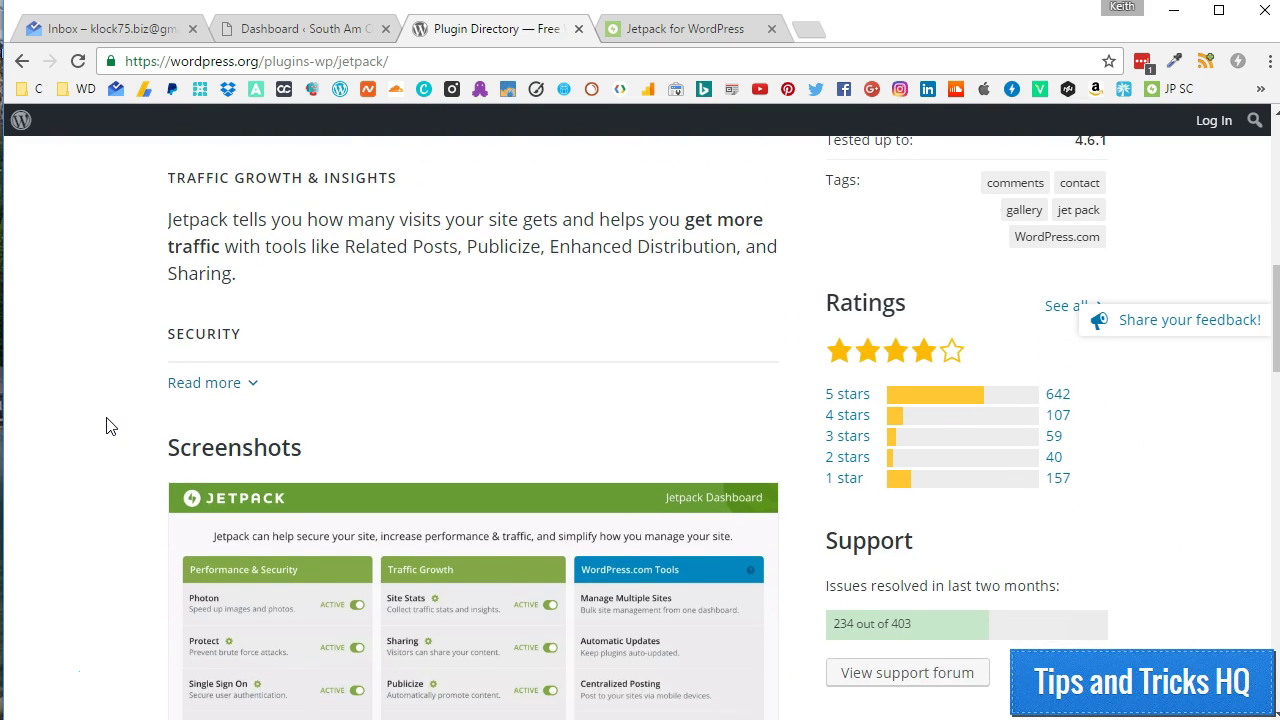
scroll(110, 426, down, 3)
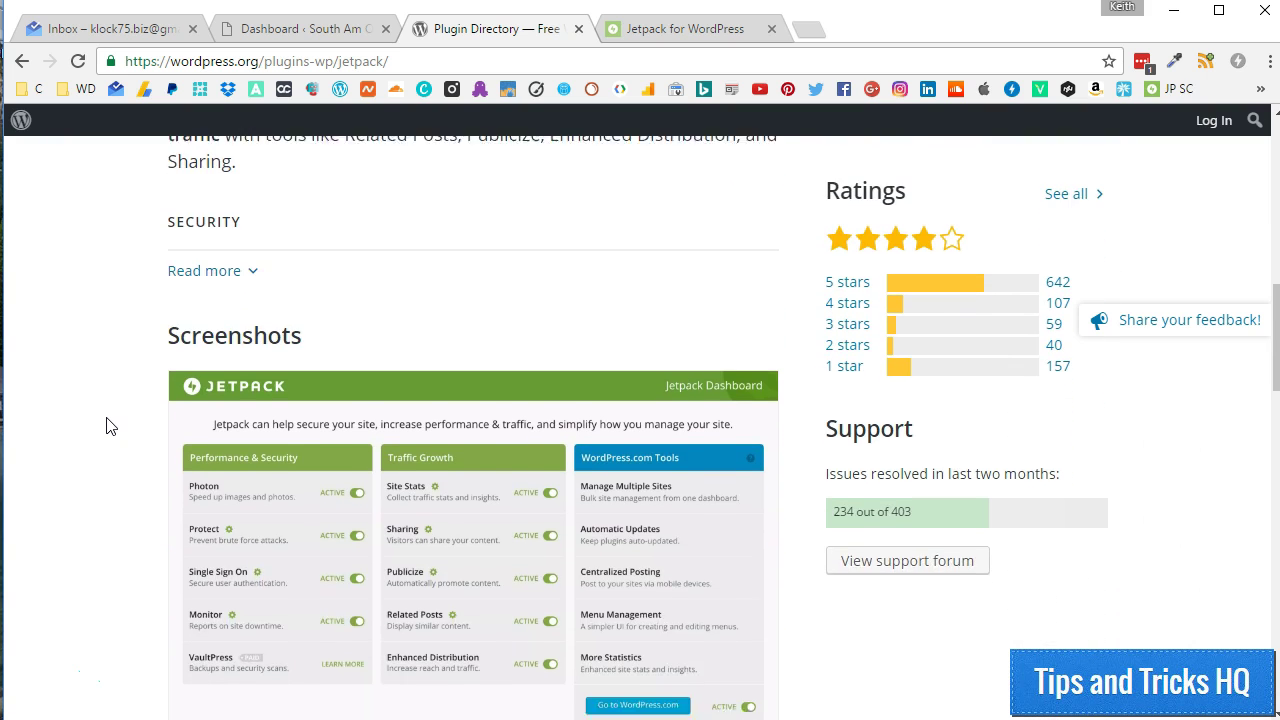
scroll(110, 426, down, 3)
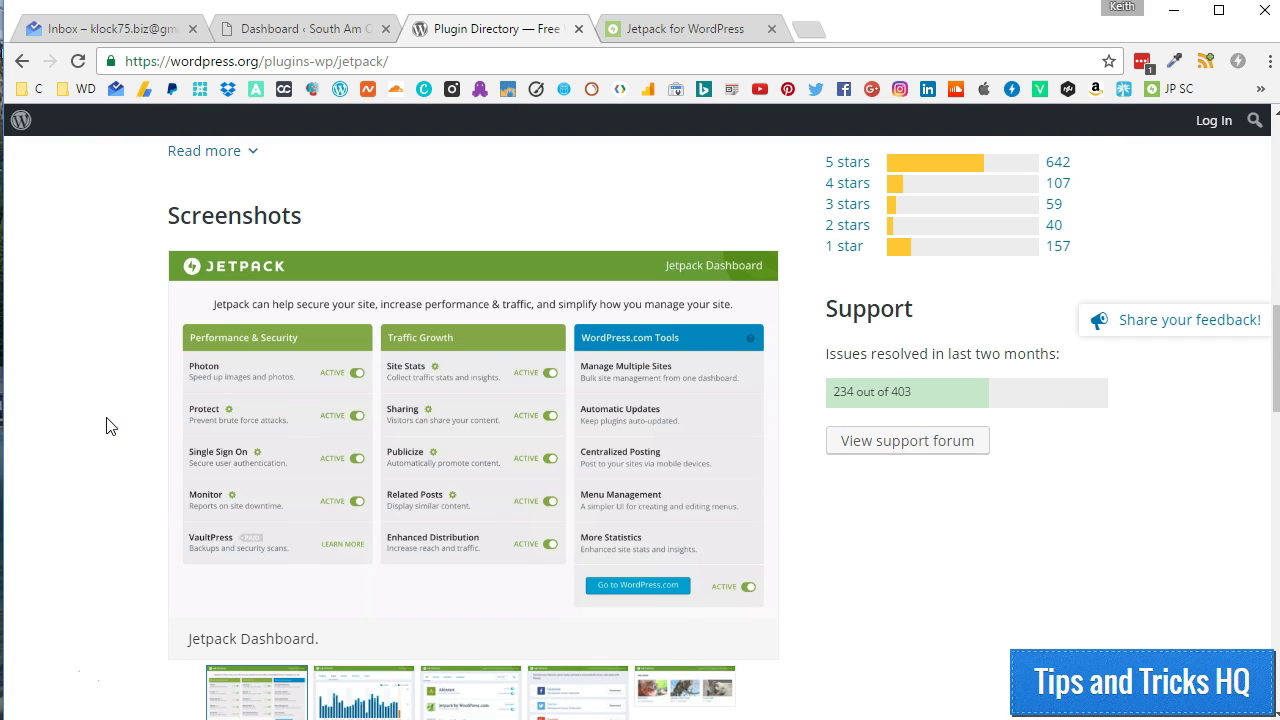
scroll(110, 426, down, 3)
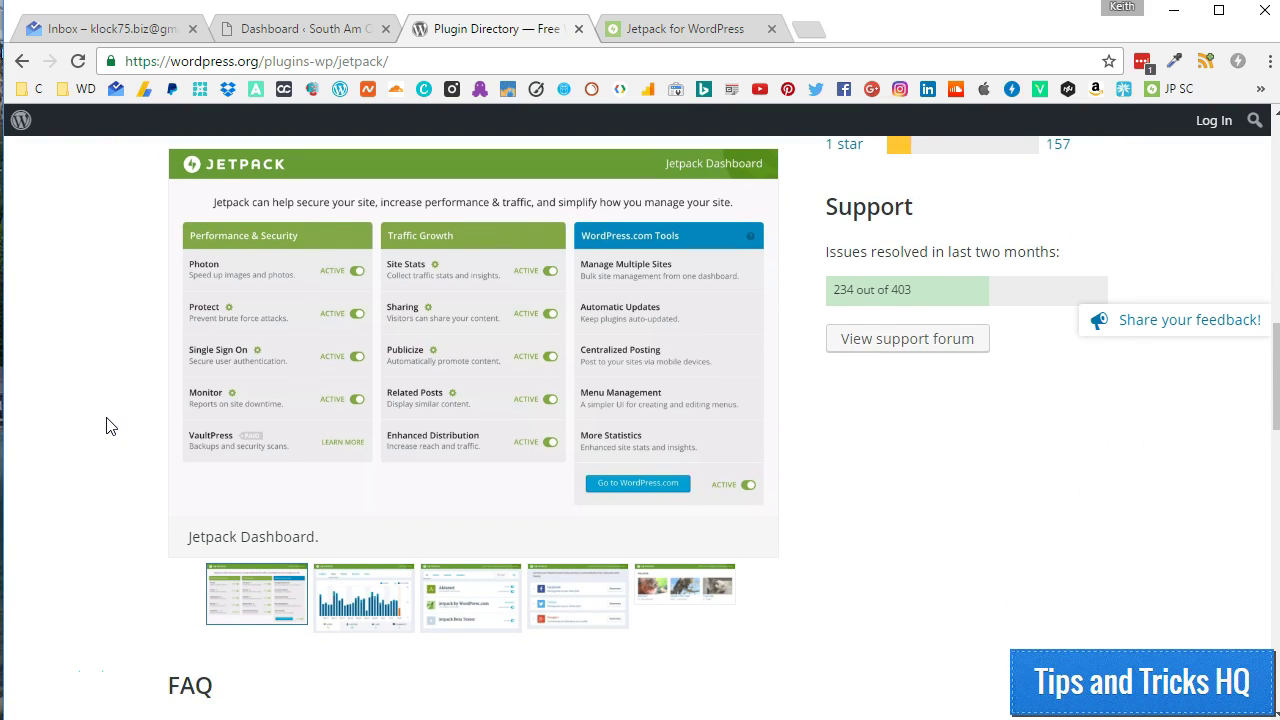
scroll(110, 426, down, 3)
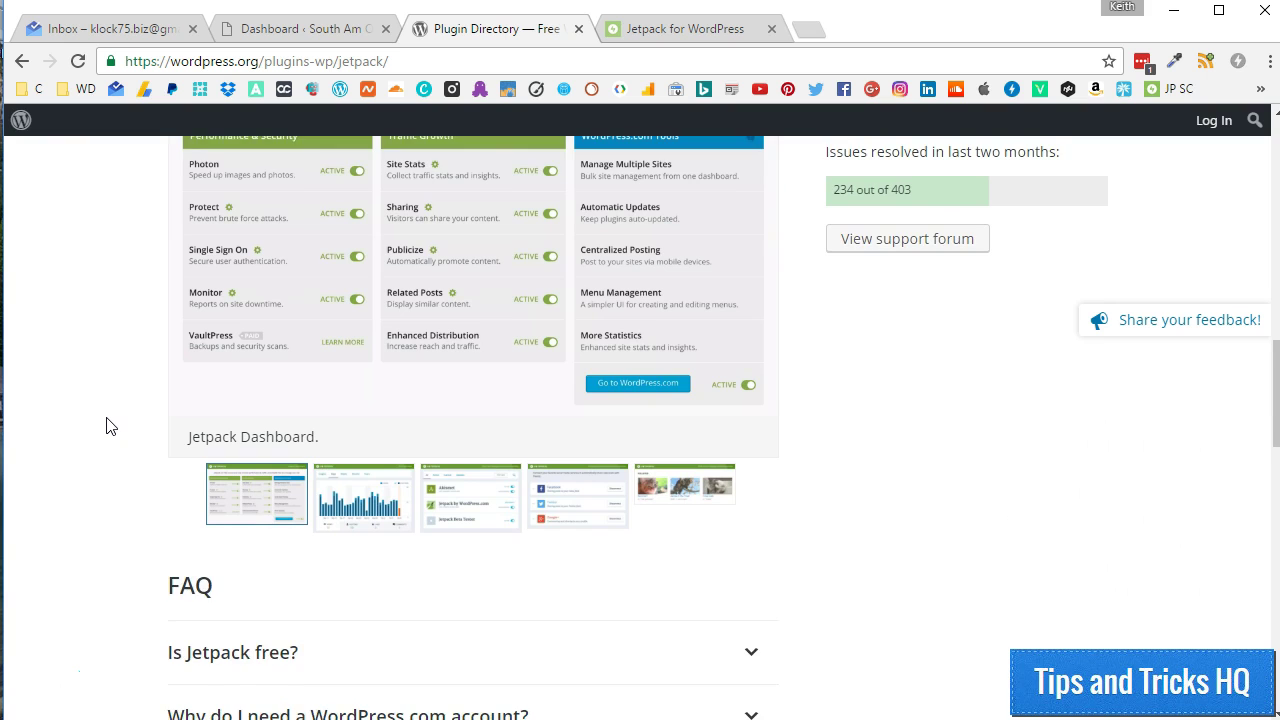
scroll(110, 426, down, 3)
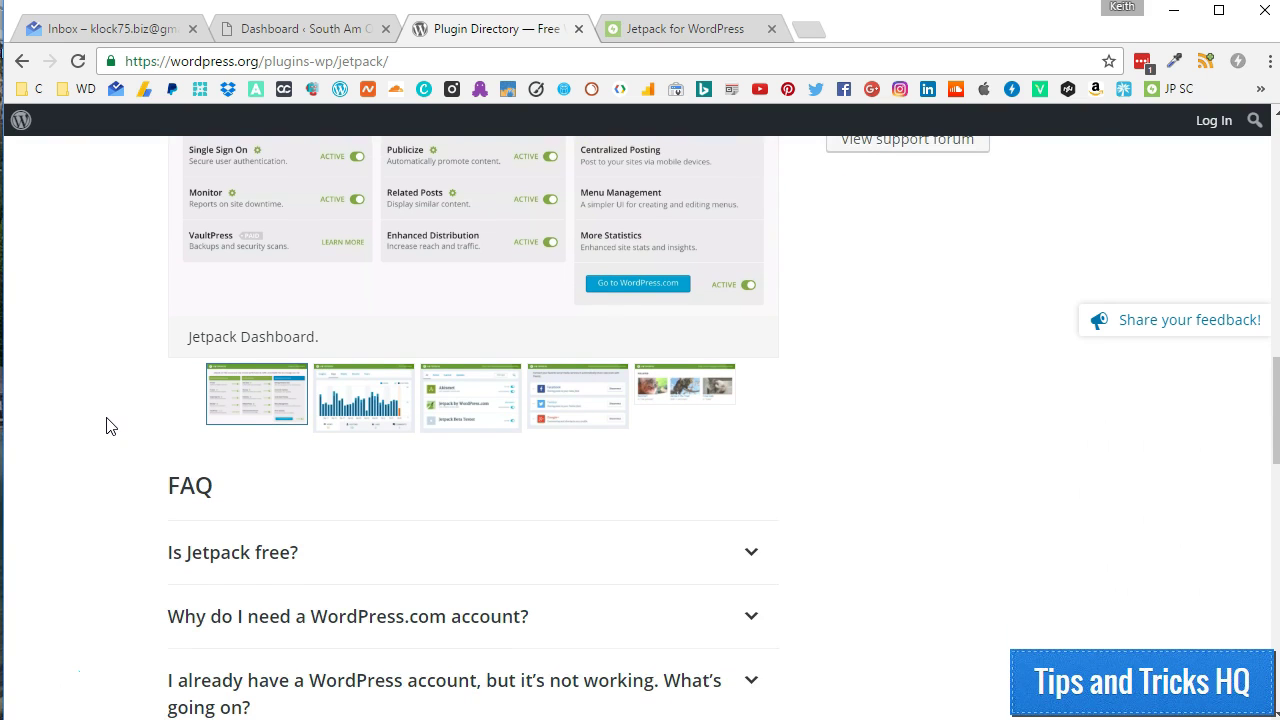
scroll(110, 426, down, 2)
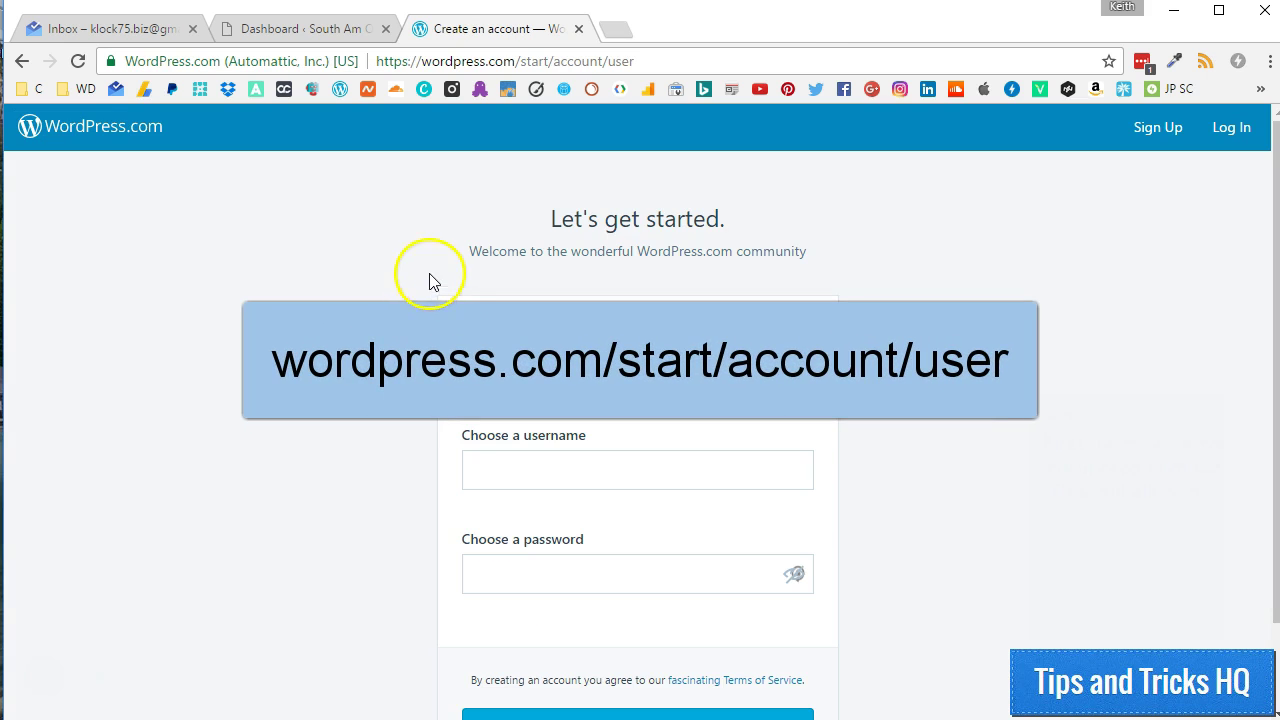
- Fill in the WordPress.com sign-up form's email, username and password, and submit it
drag(374, 61, 639, 64)
scroll(283, 329, down, 1)
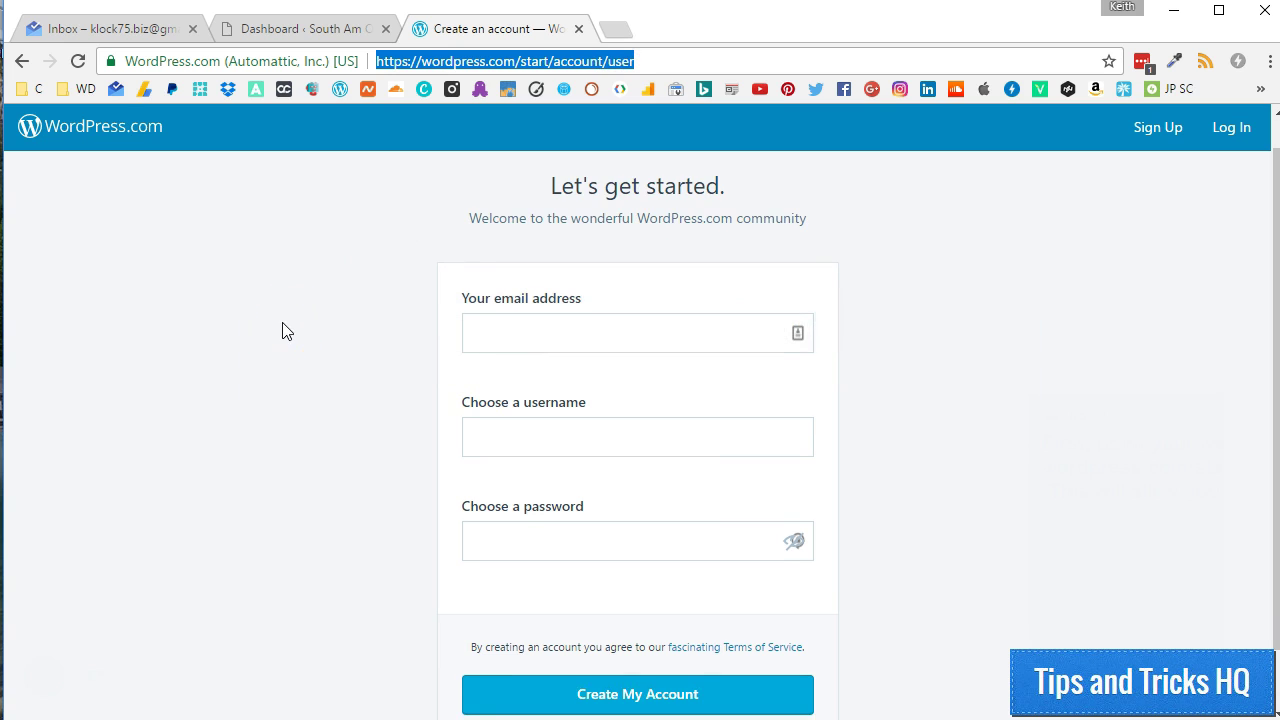
scroll(283, 331, down, 1)
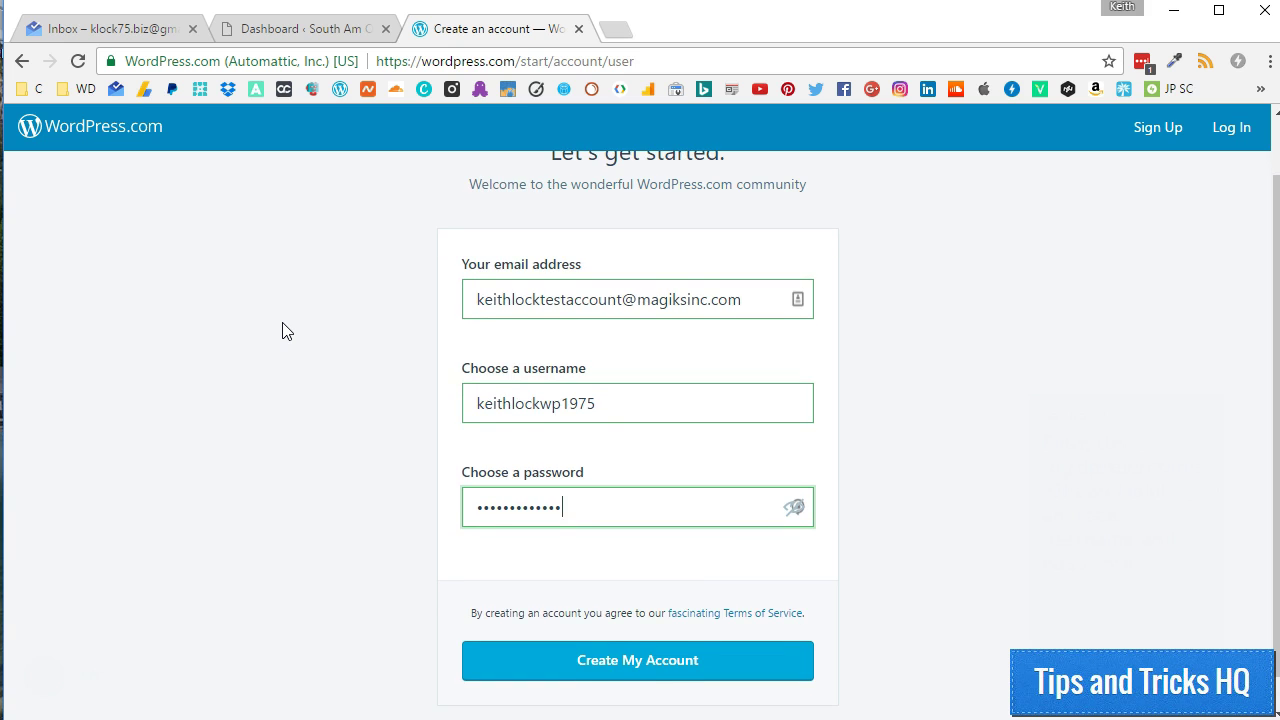
scroll(283, 331, down, 1)
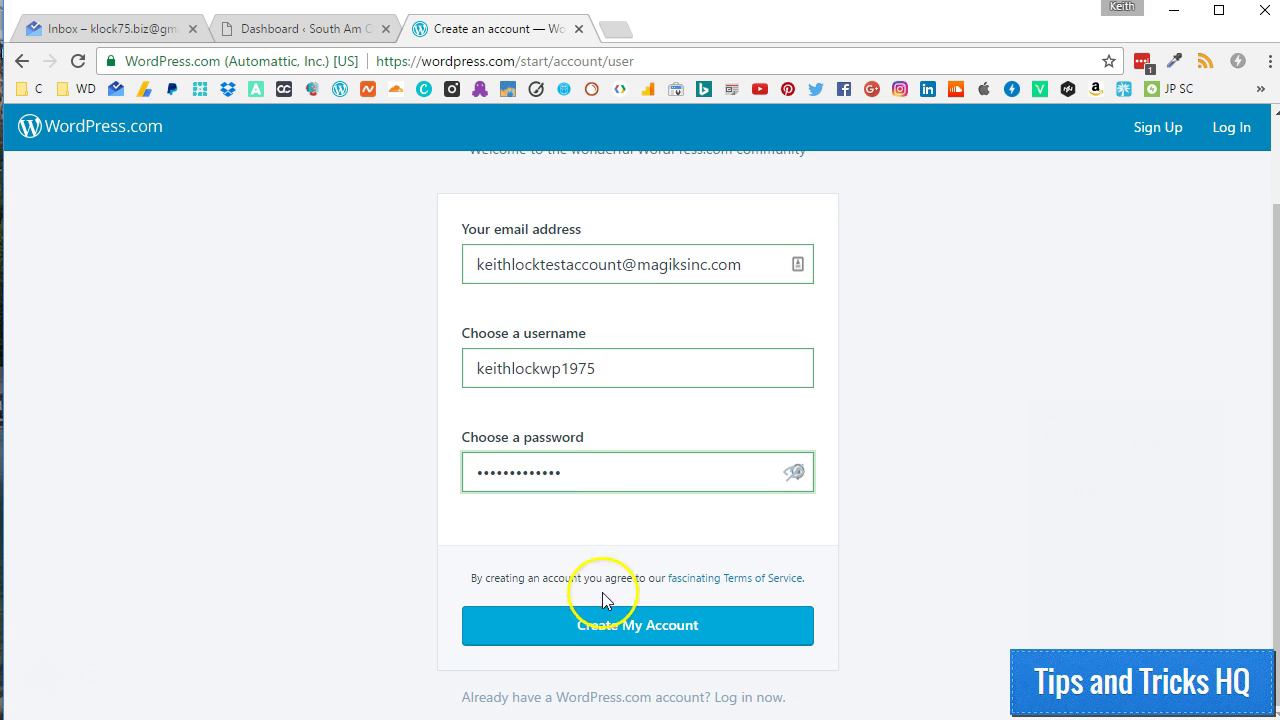
click(627, 633)
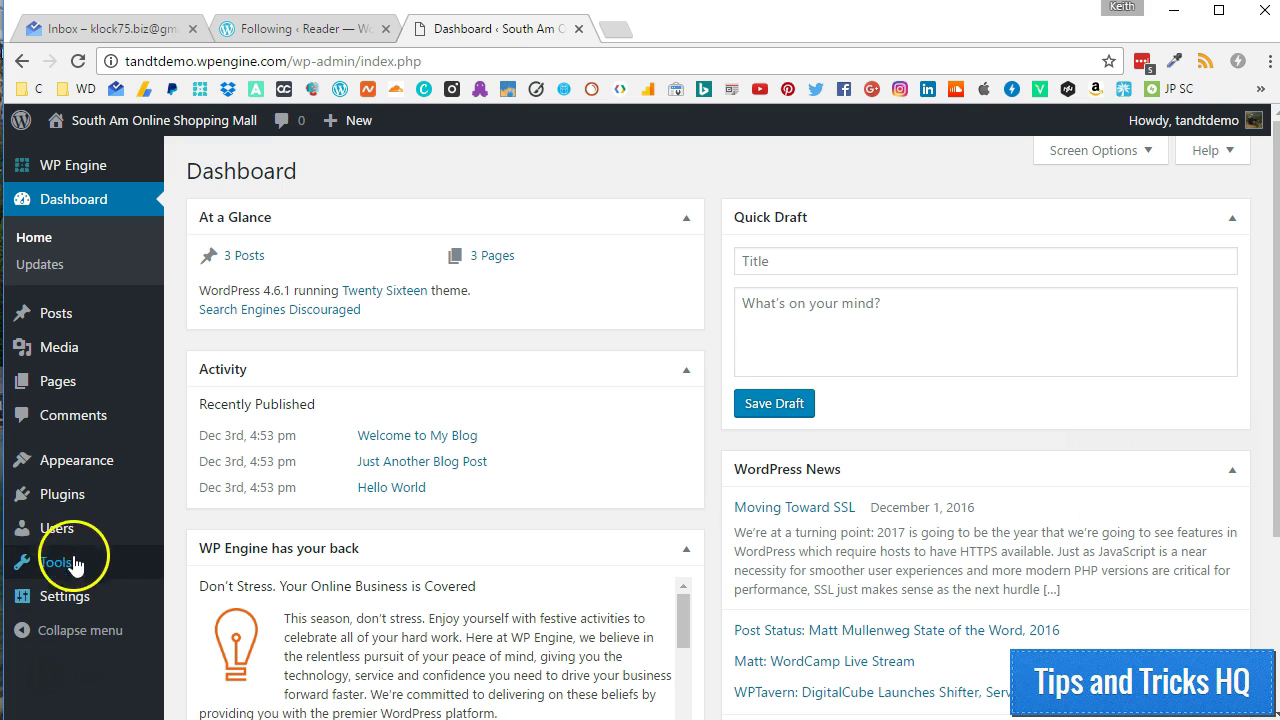
- Install Jetpack by WordPress.com from Plugins > Add New, skipping the restore point
mouse_move(68, 510)
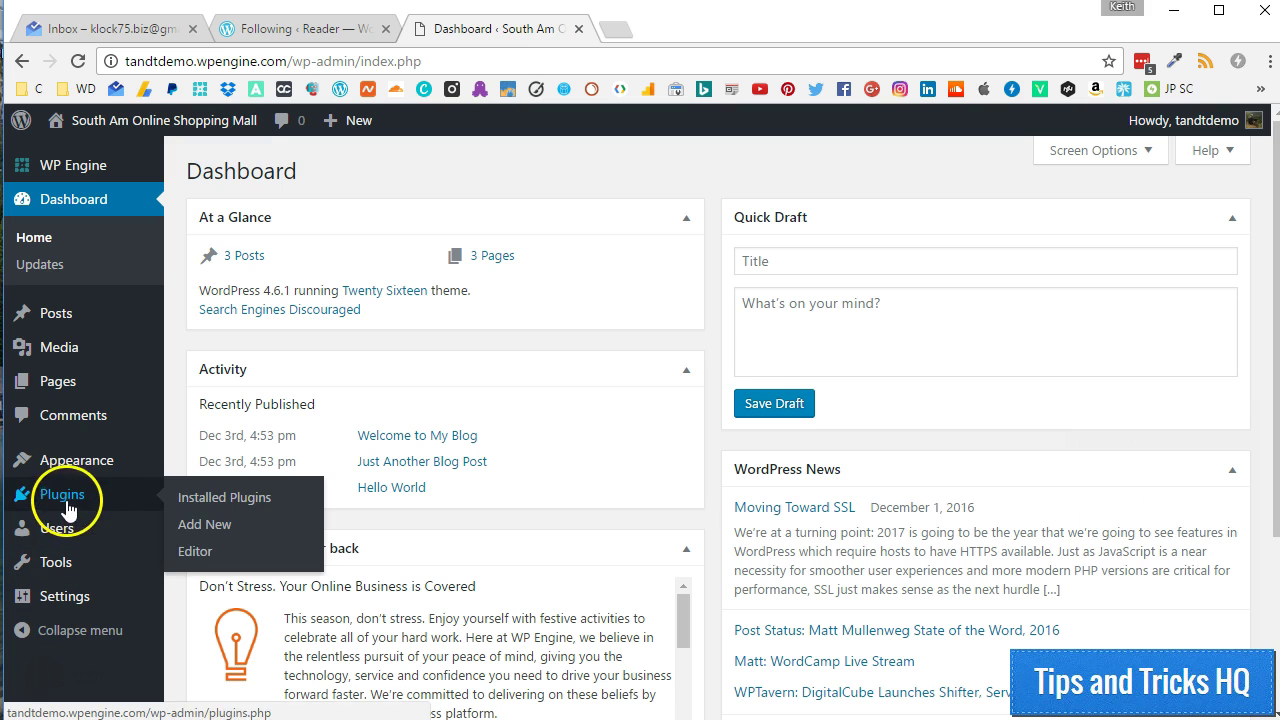
click(190, 527)
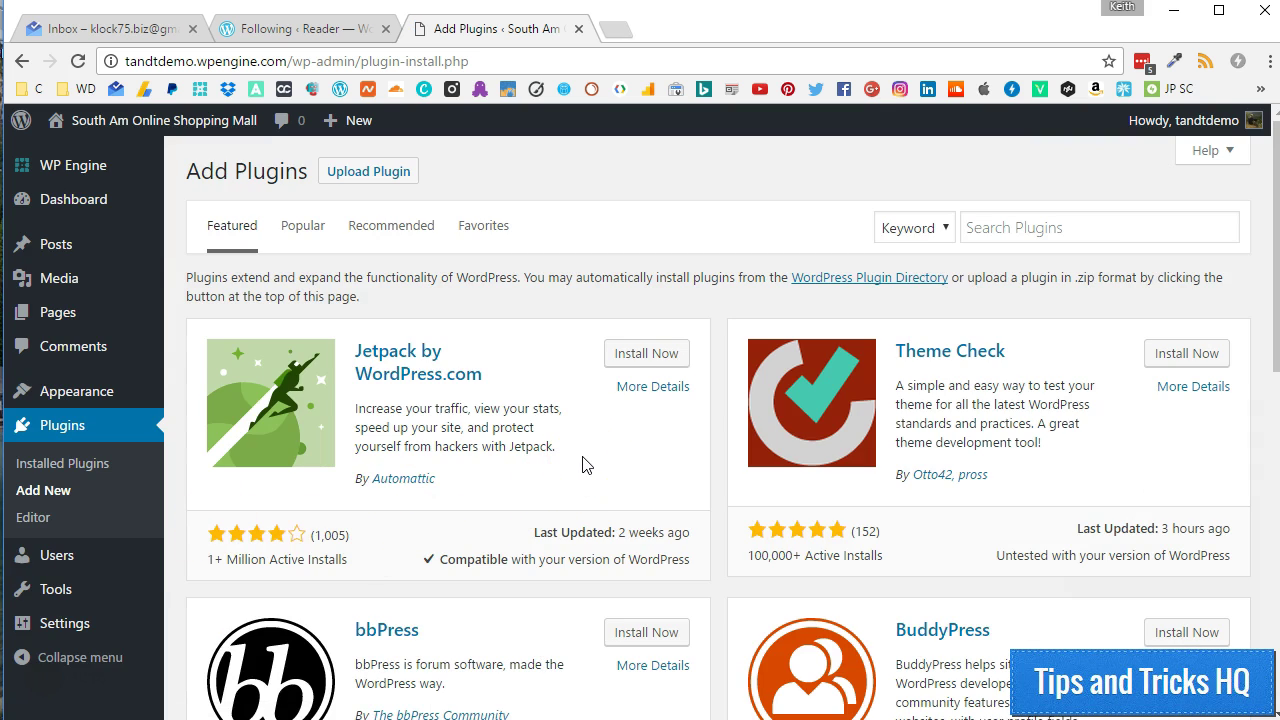
triple_click(383, 351)
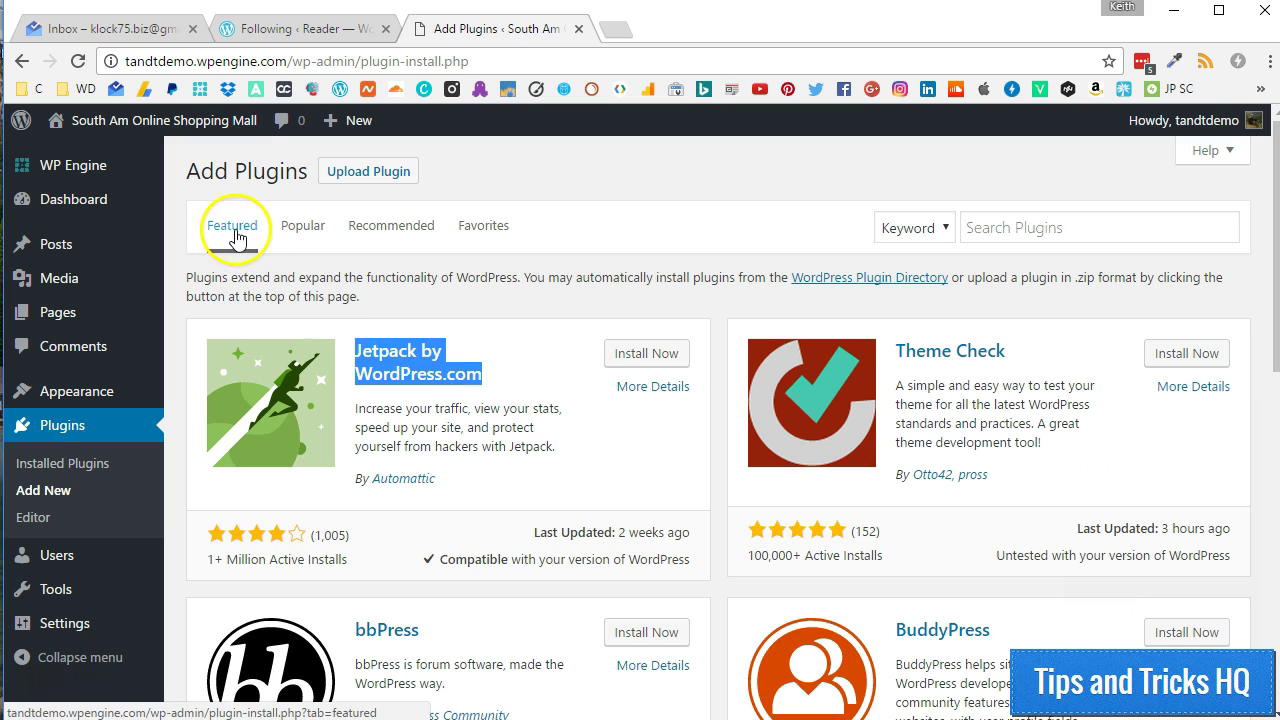
click(995, 228)
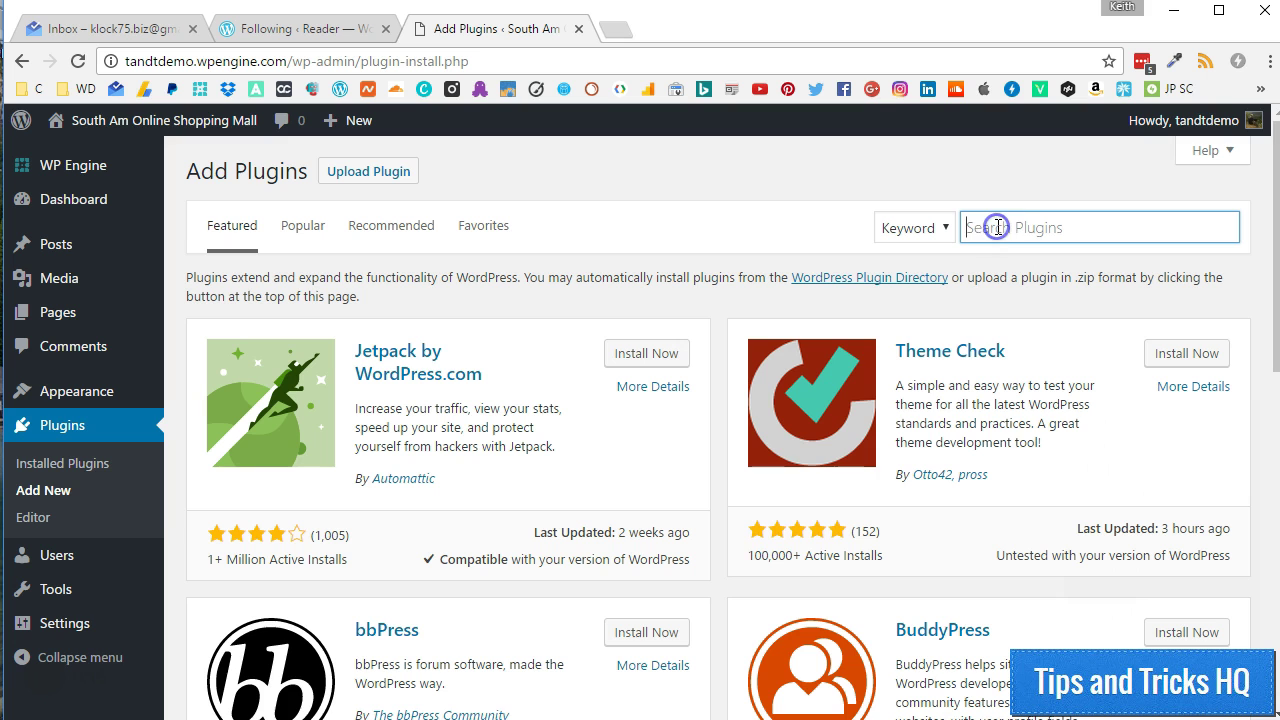
click(646, 355)
click(522, 316)
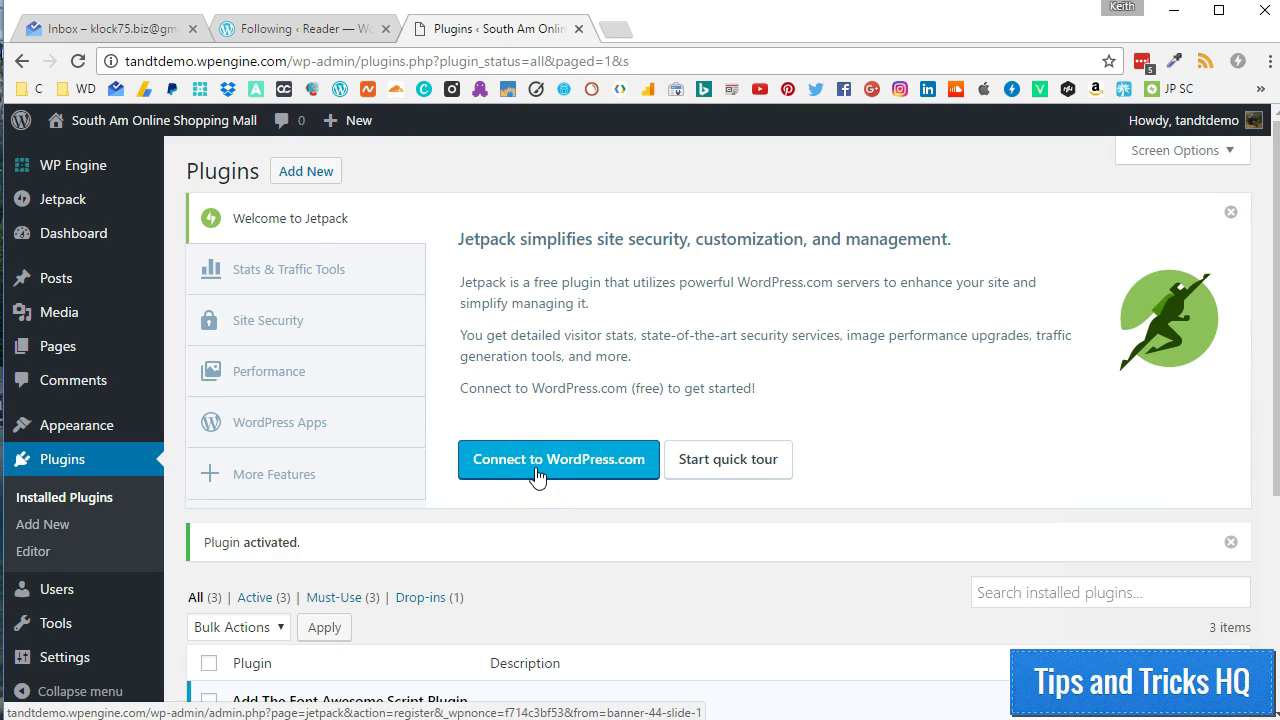
- Connect and approve the site's Jetpack link to WordPress.com, then pick the Free plan
click(537, 472)
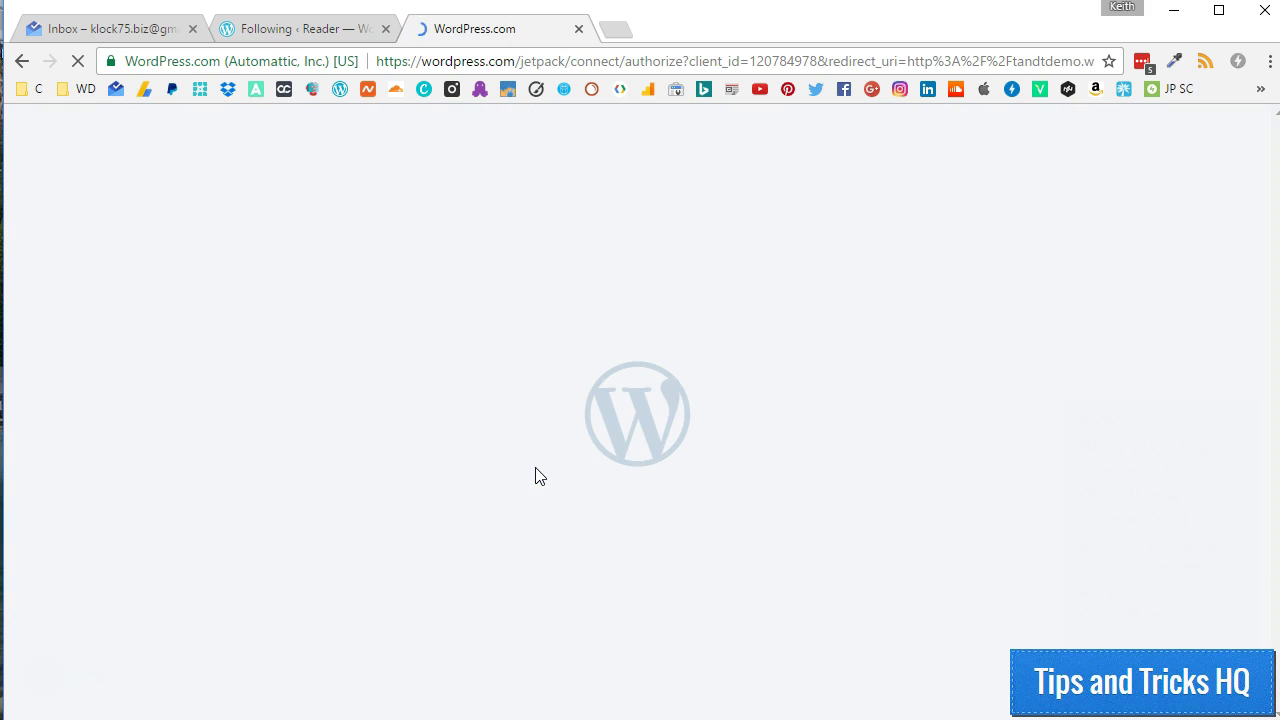
scroll(537, 475, down, 1)
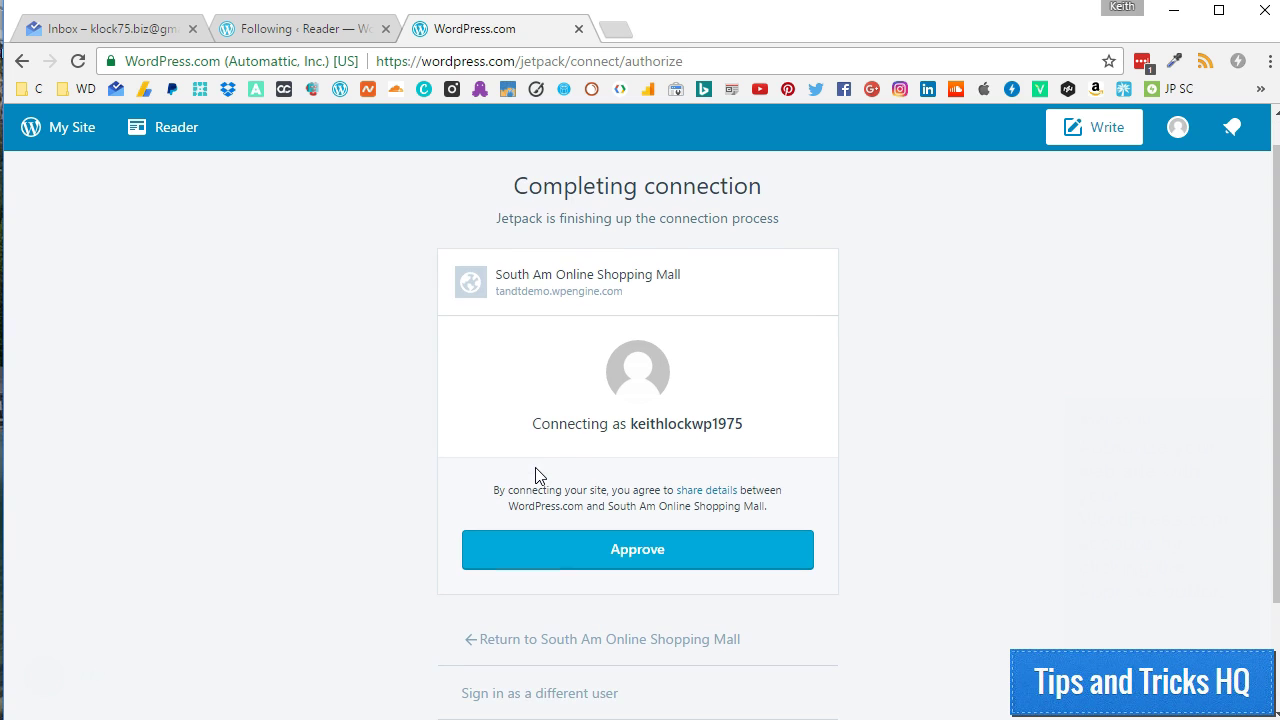
click(625, 554)
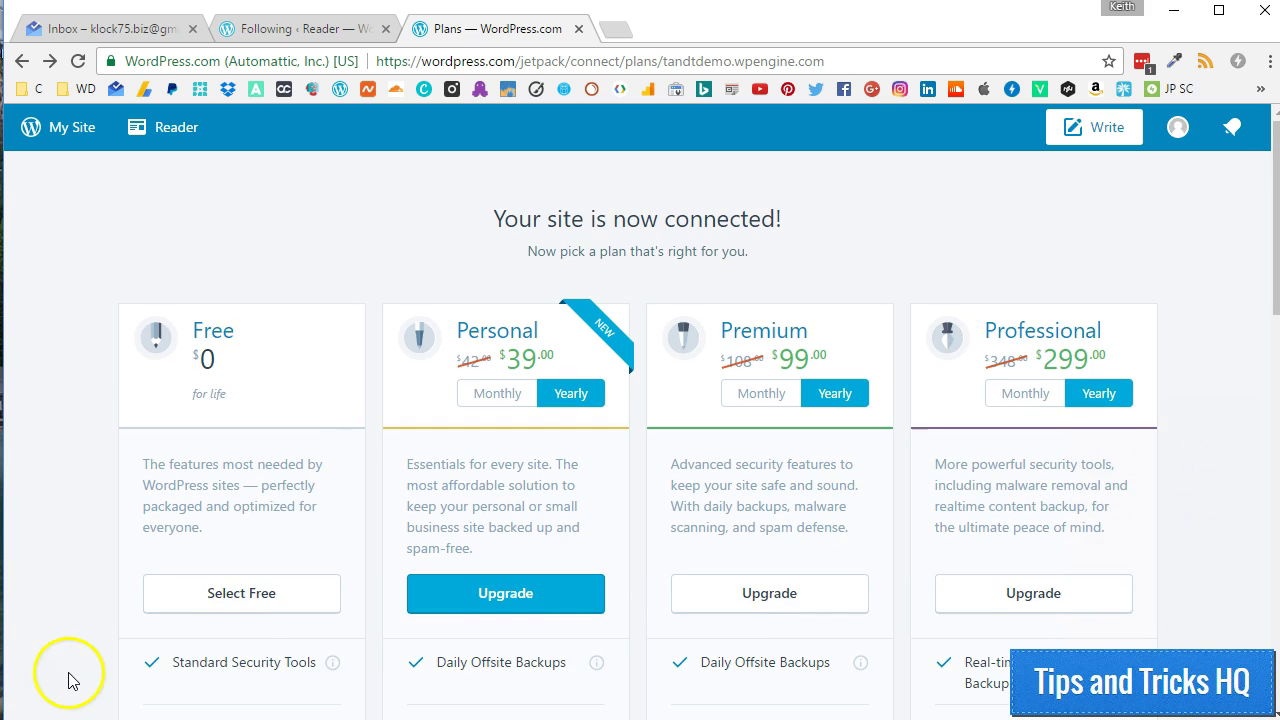
scroll(120, 480, down, 1)
click(228, 528)
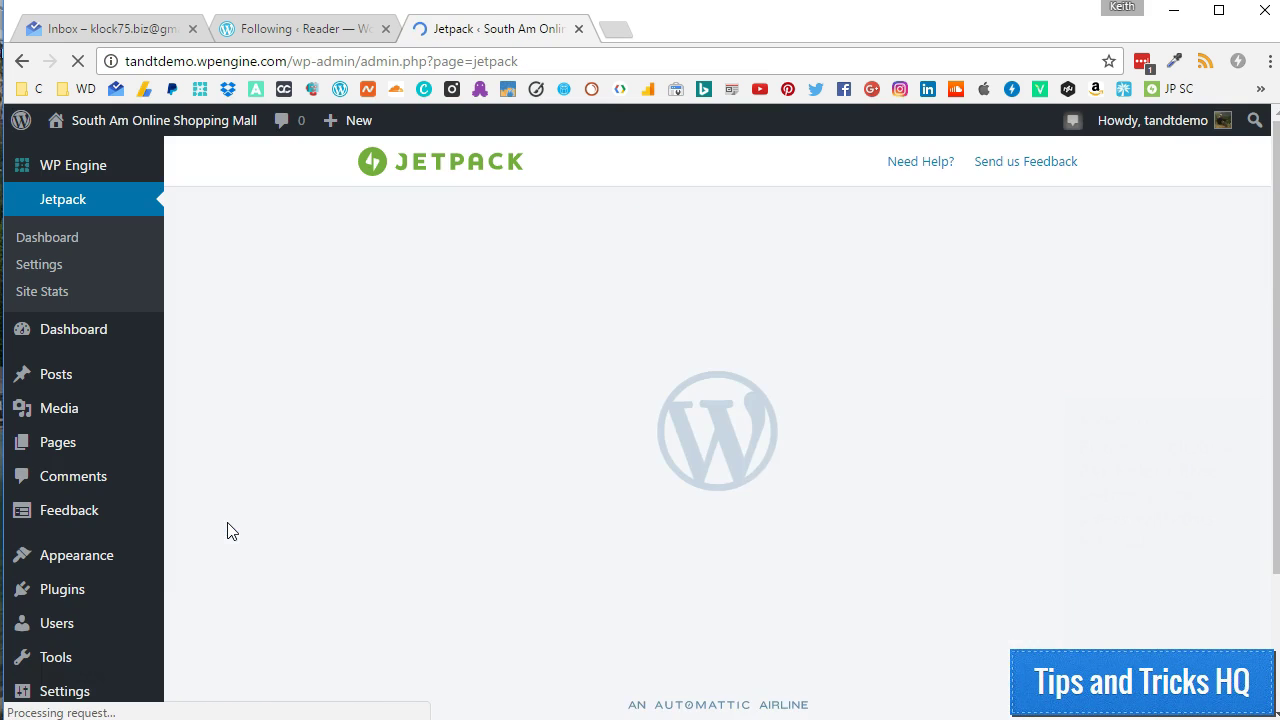
click(262, 545)
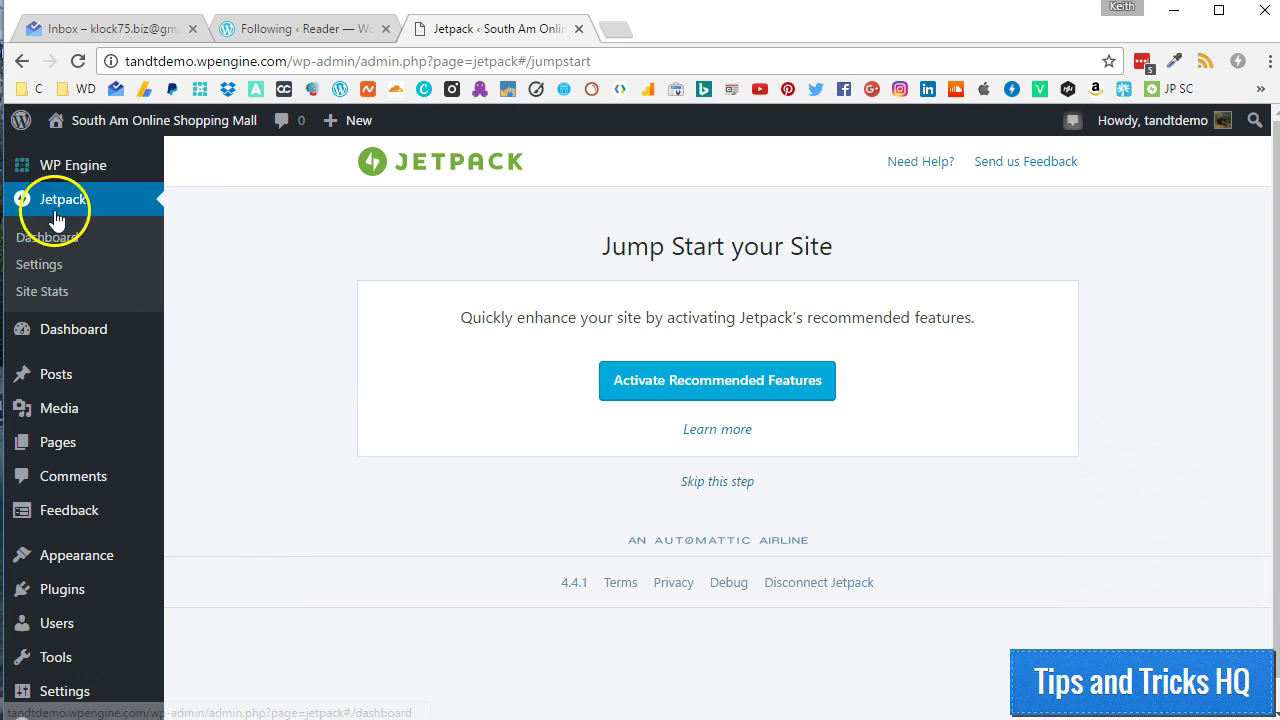
- Switch on the Sitemaps toggle in Jetpack > Settings > Engagement
click(40, 268)
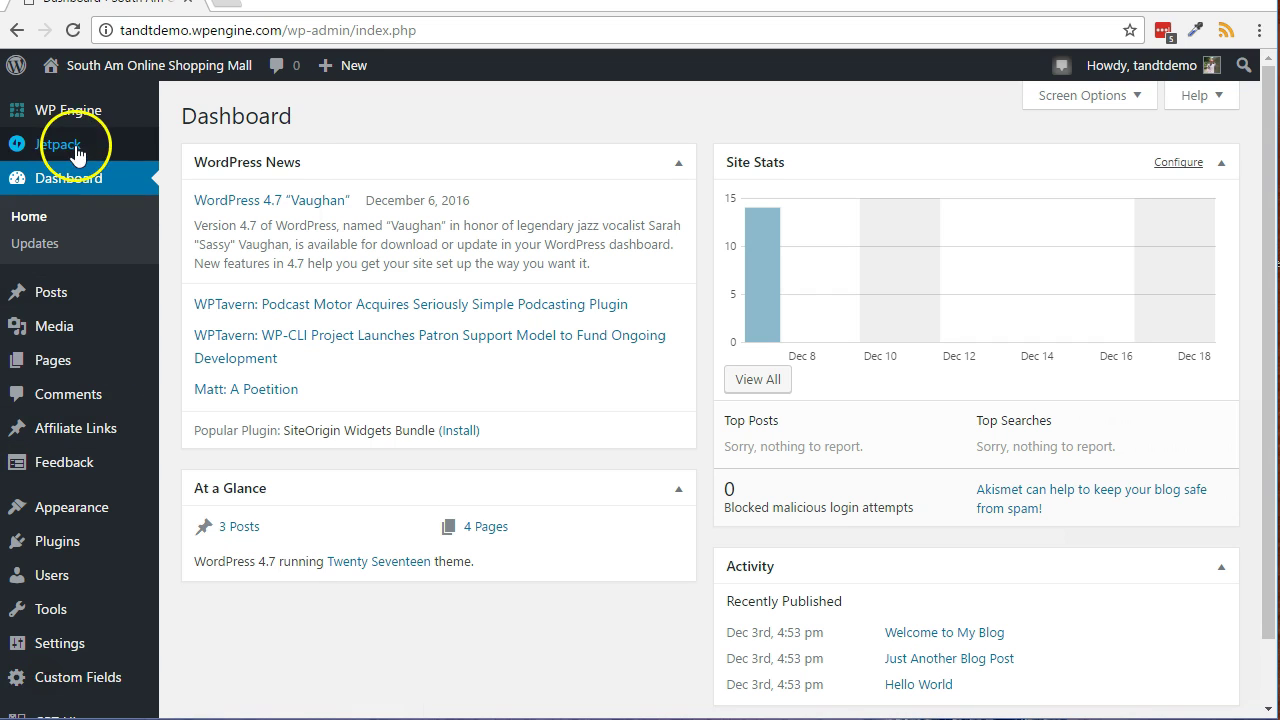
mouse_move(80, 142)
click(183, 177)
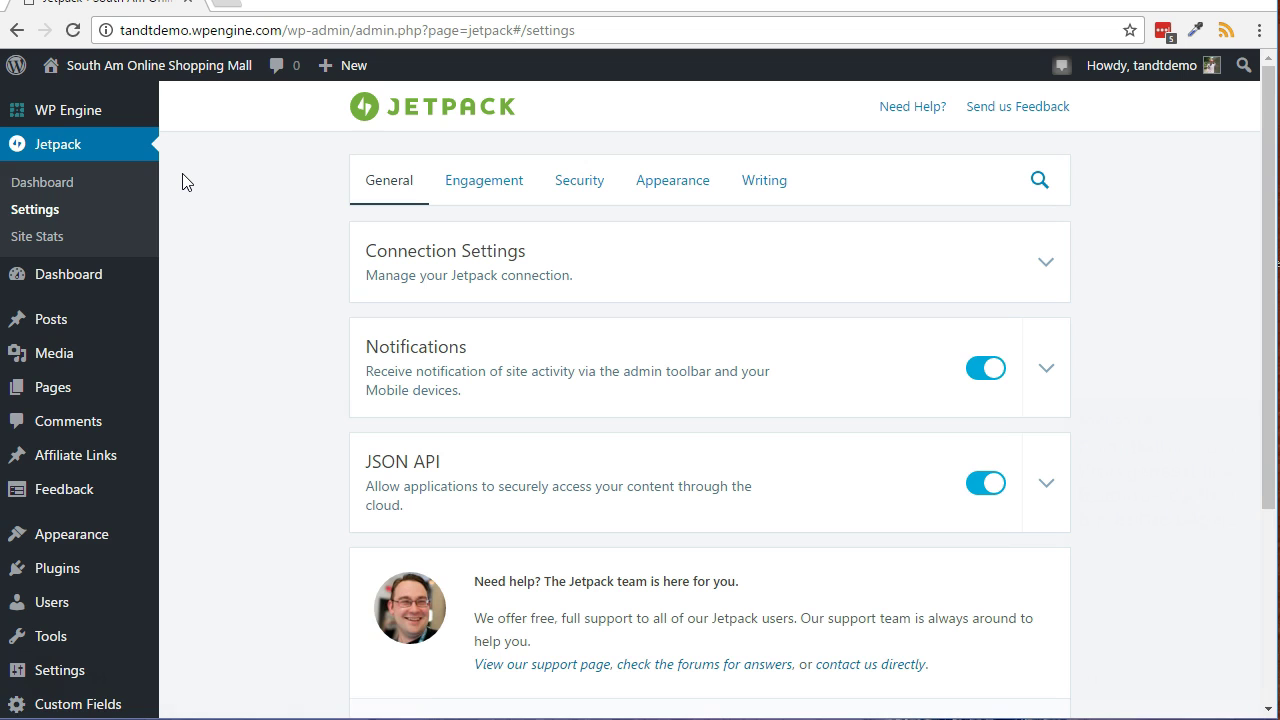
click(509, 182)
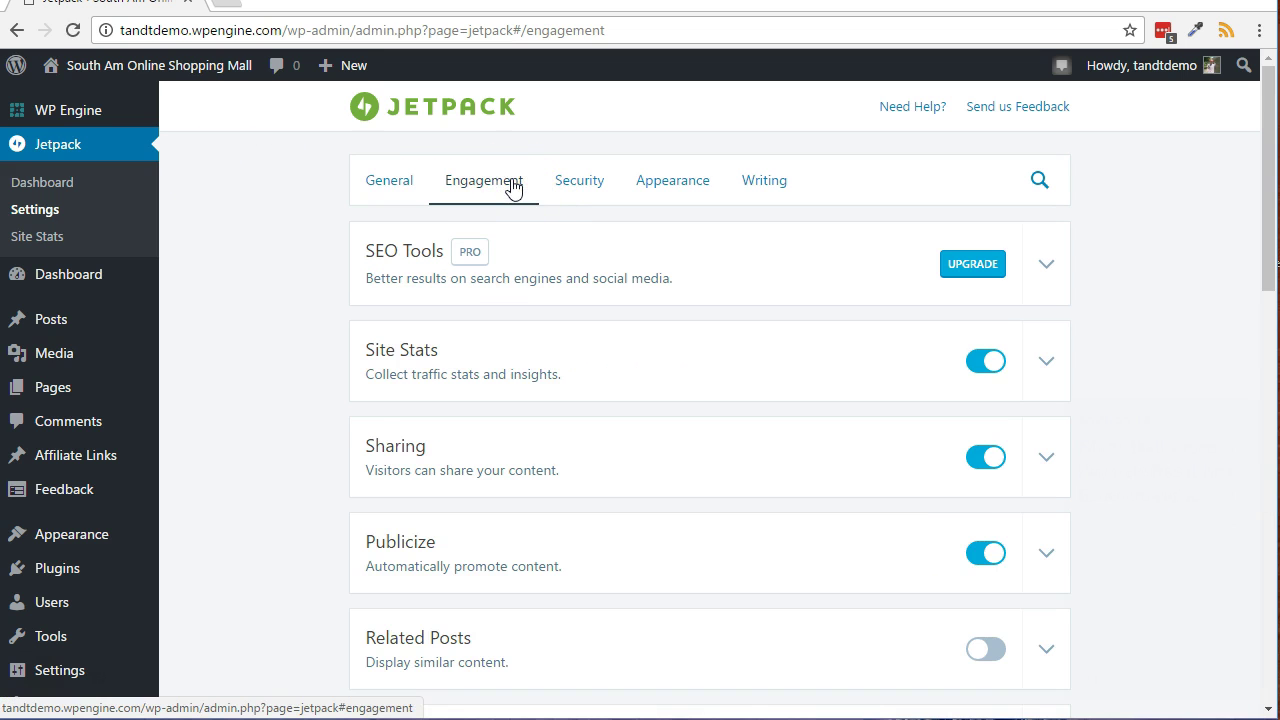
scroll(617, 320, down, 3)
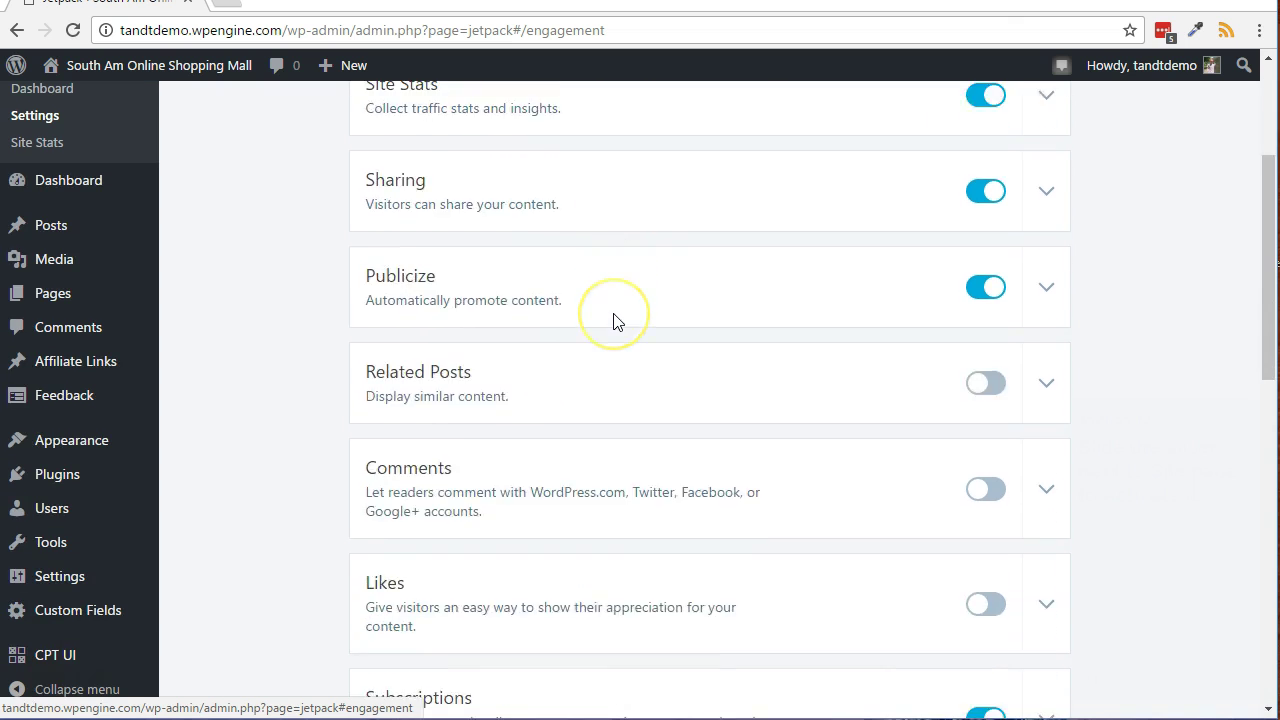
scroll(614, 320, down, 5)
click(996, 465)
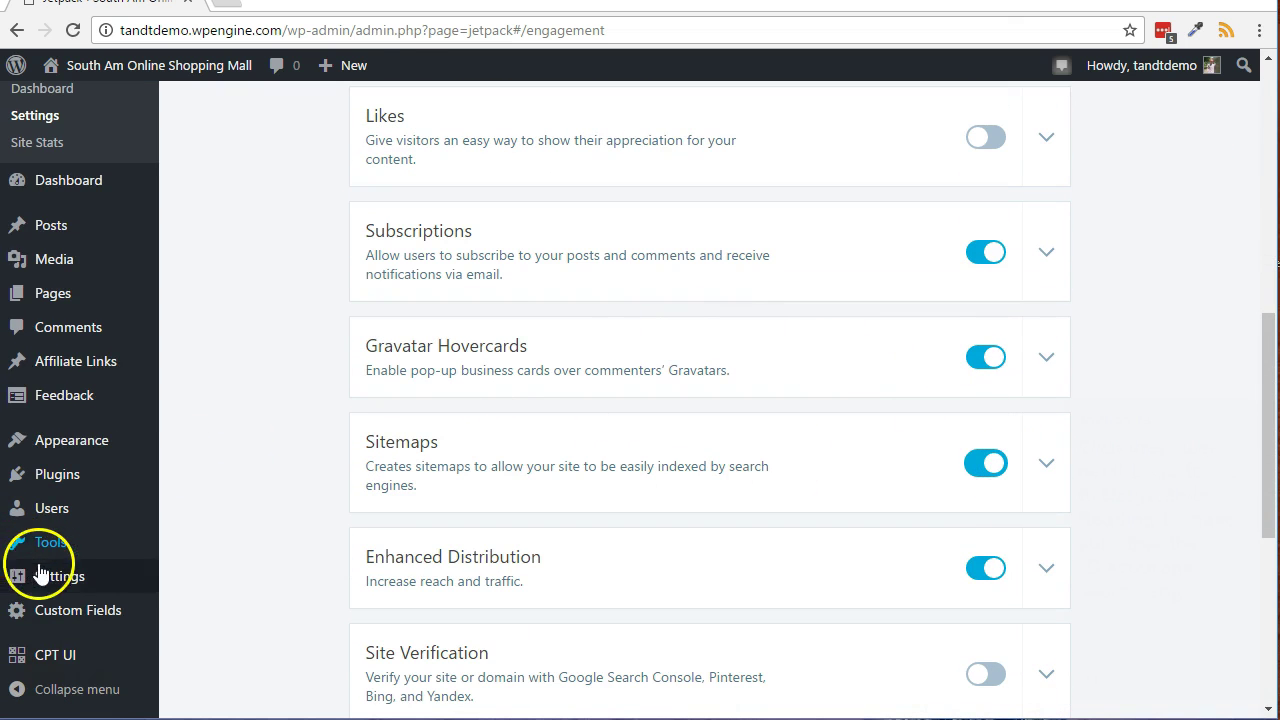
- Confirm 'Discourage search engines from indexing this site' is unchecked in Settings > Reading
mouse_move(44, 576)
click(193, 549)
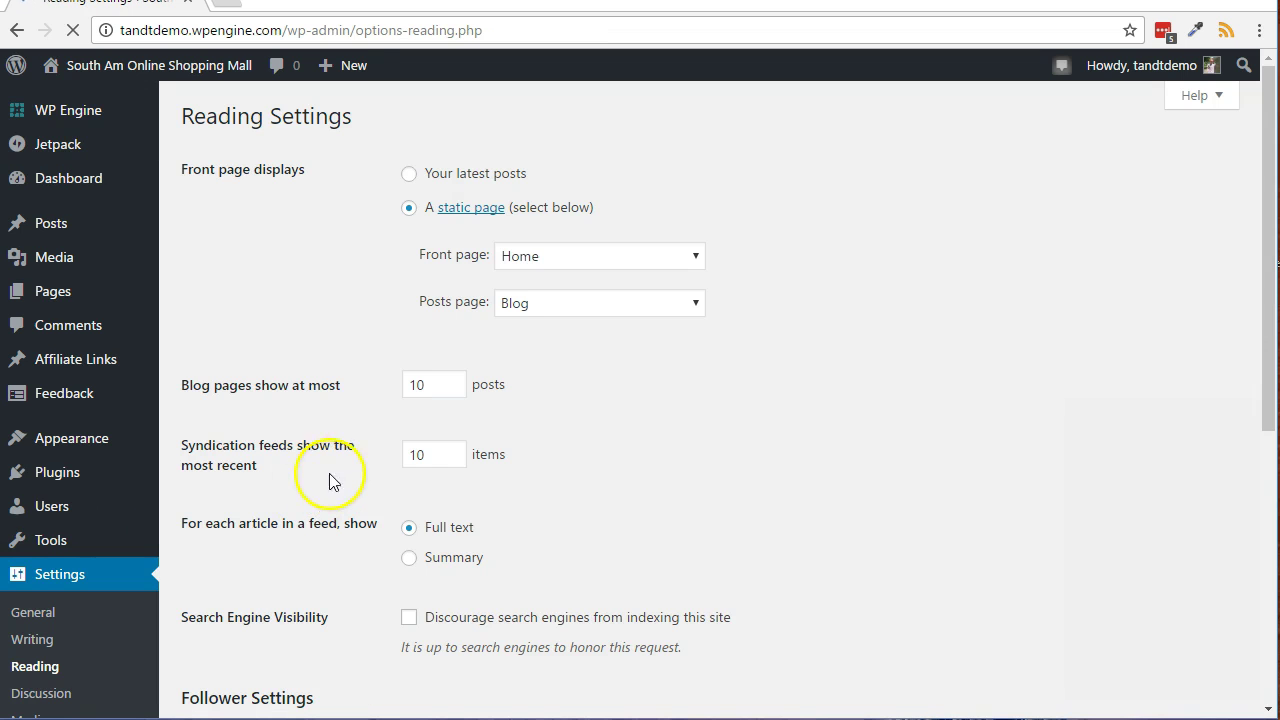
scroll(474, 491, down, 2)
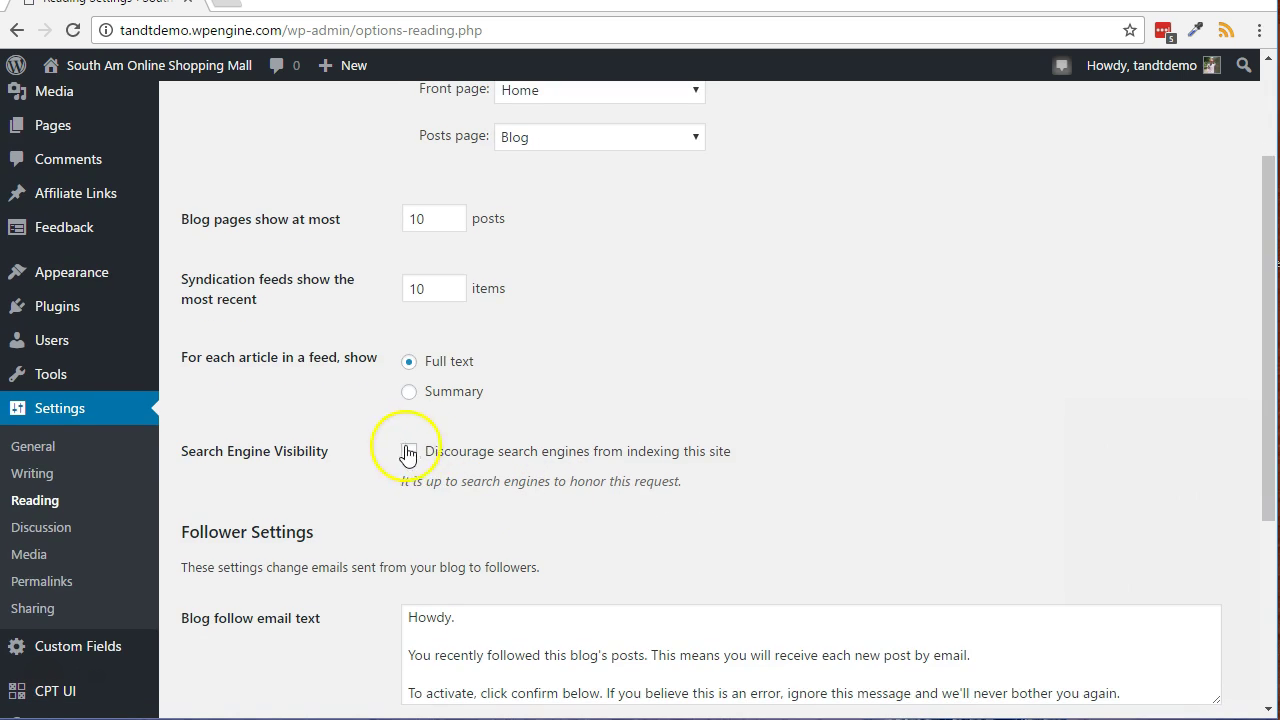
scroll(541, 489, down, 1)
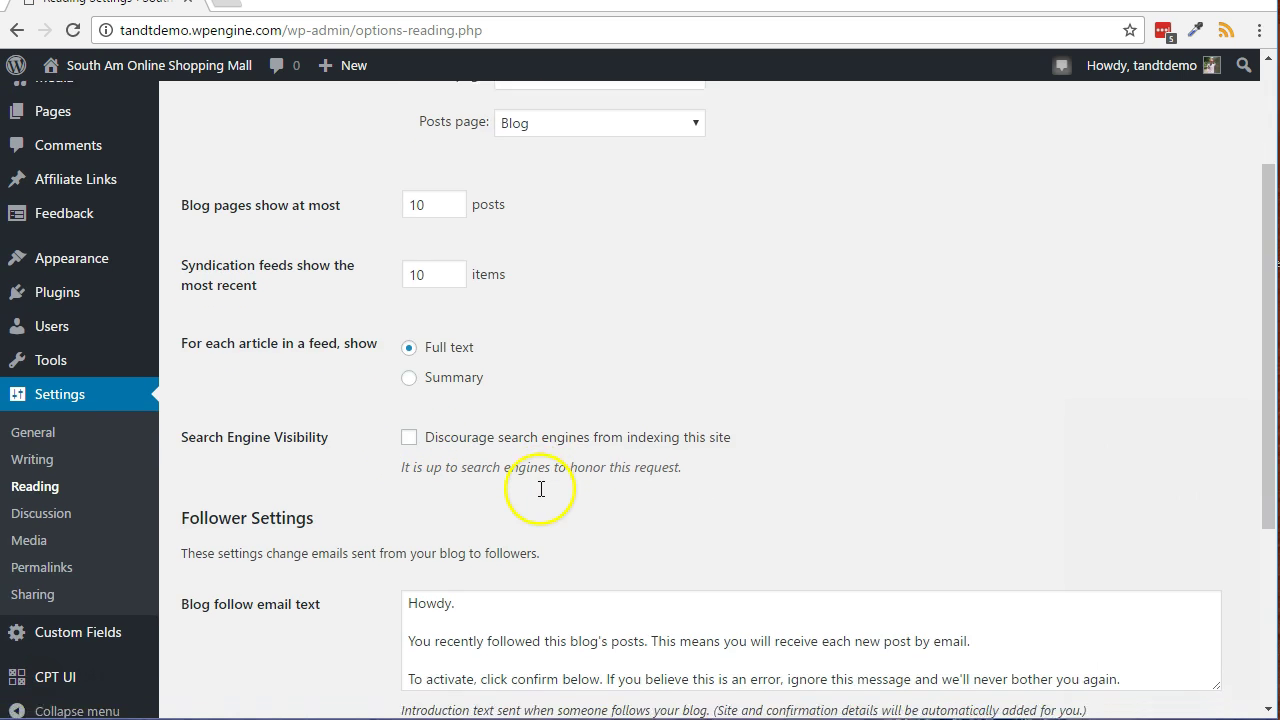
scroll(541, 489, down, 3)
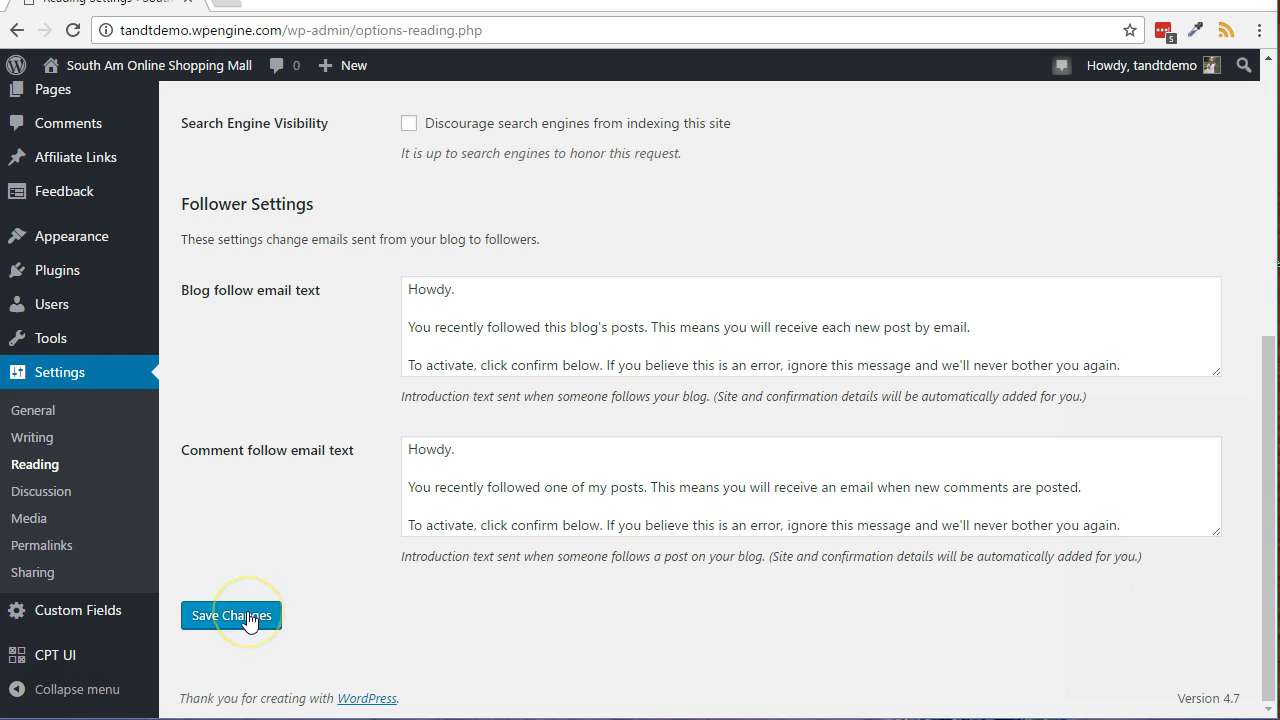
scroll(249, 620, up, 5)
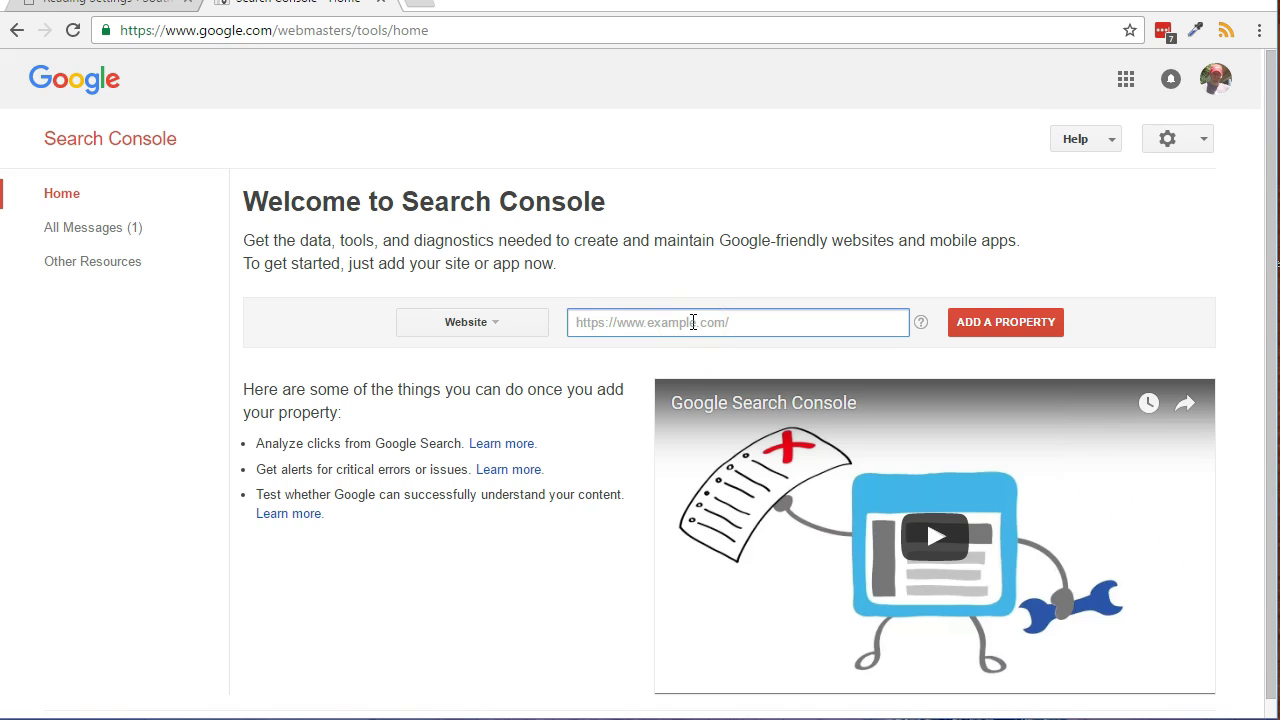
text(https://www.theosbookshelf.com/)
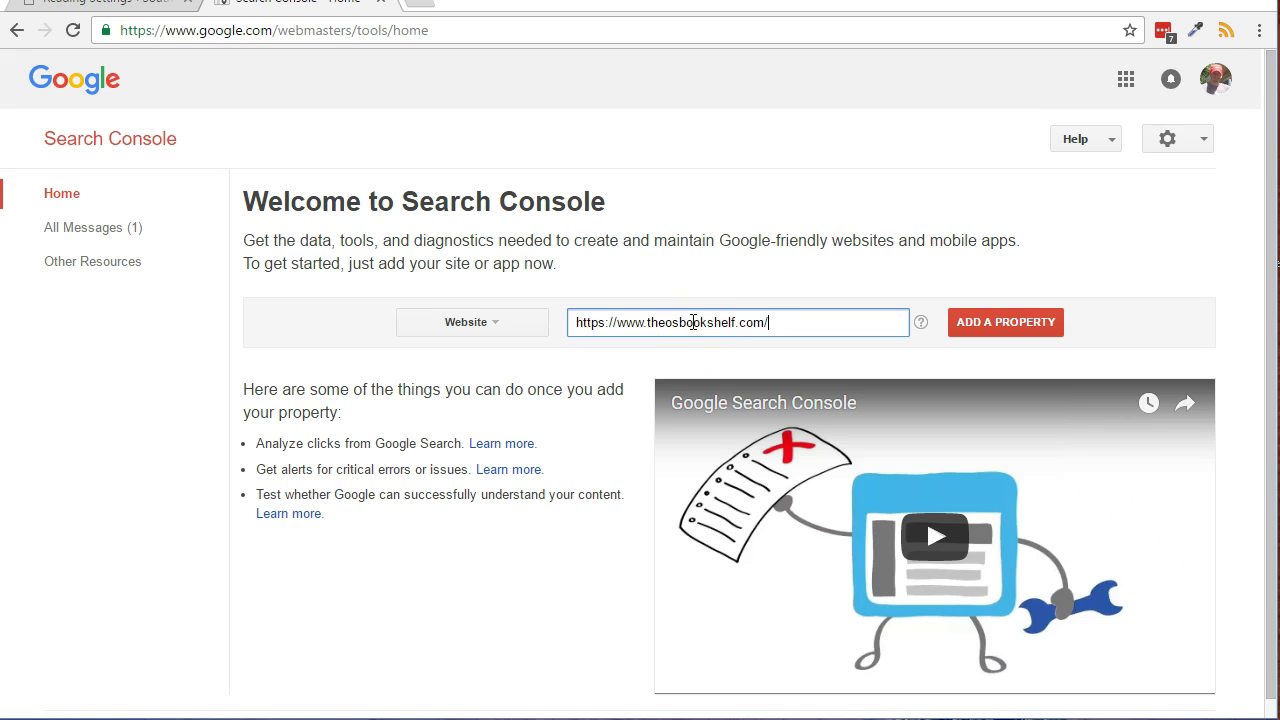
- Add the property, pick HTML tag verification, and copy the google-site-verification meta tag
click(1003, 321)
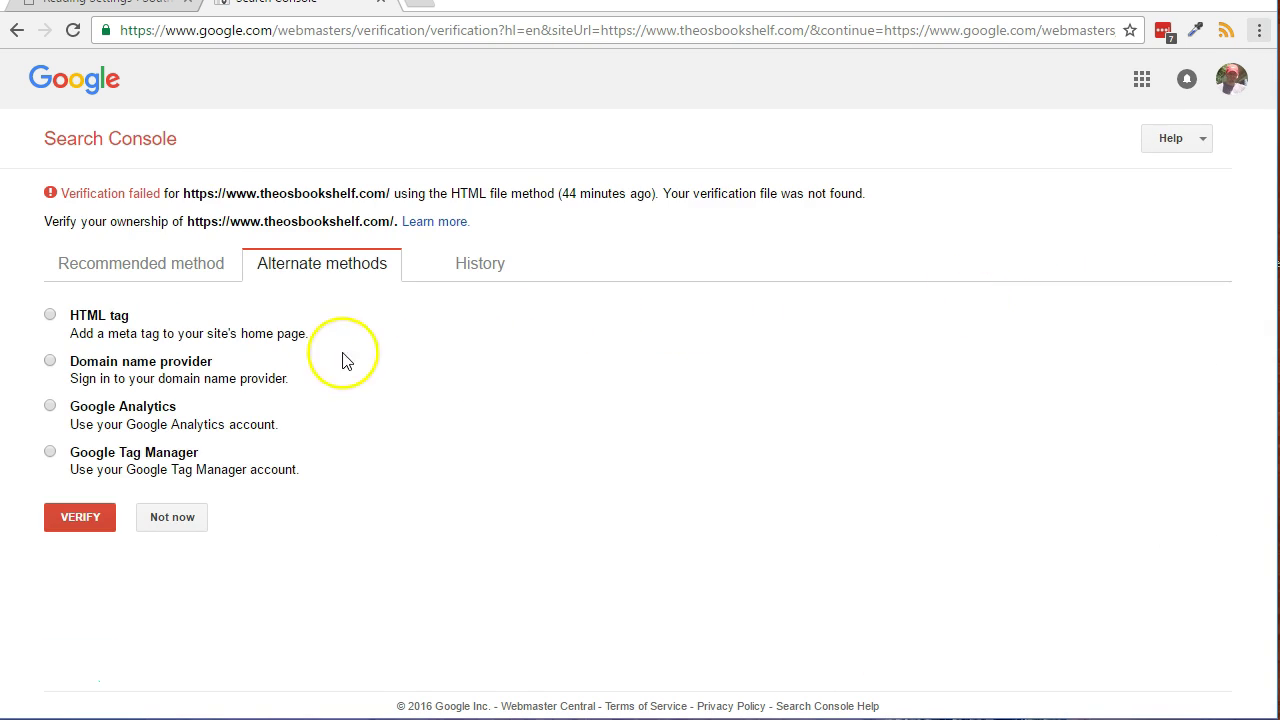
click(50, 315)
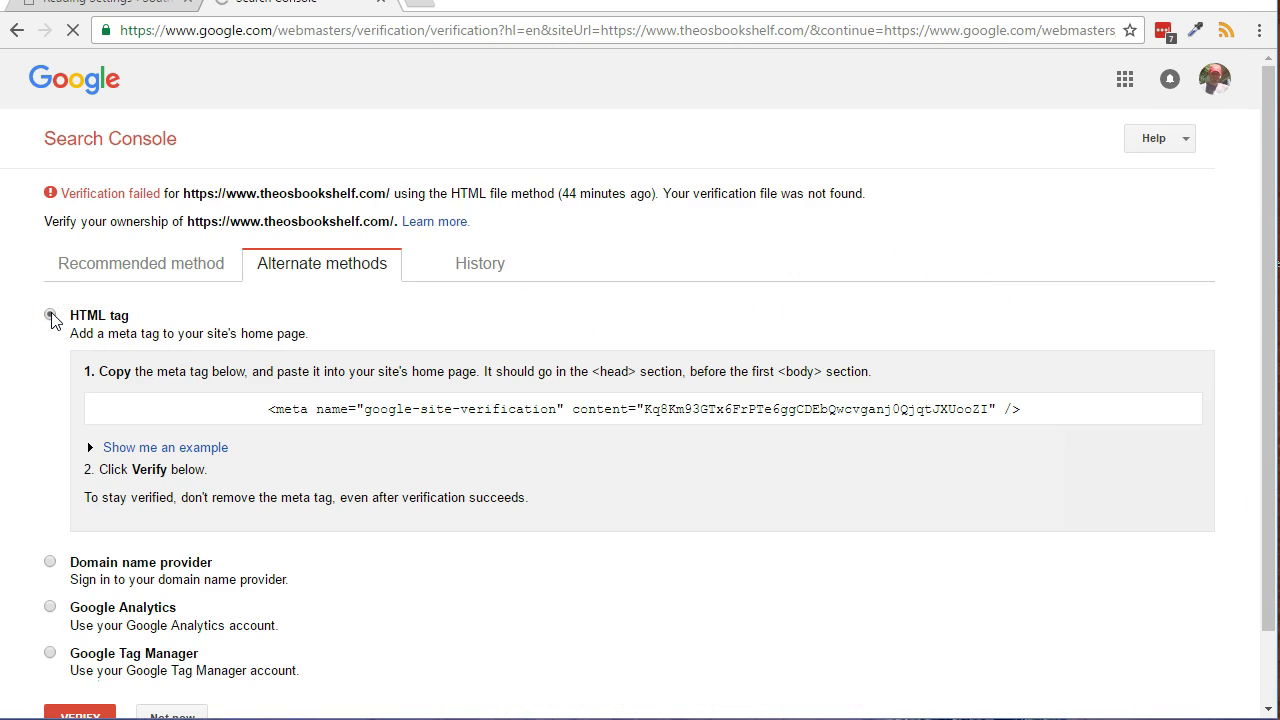
click(481, 405)
key(ctrl+c)
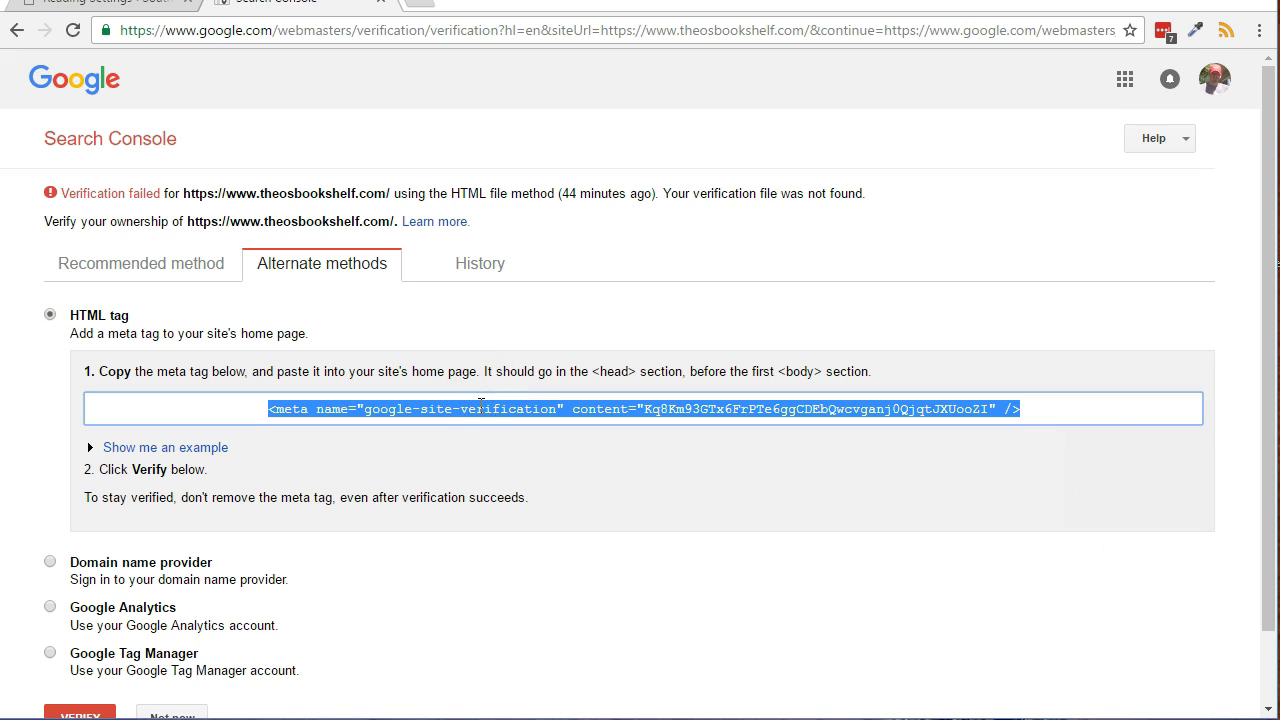
right_click(481, 408)
click(505, 424)
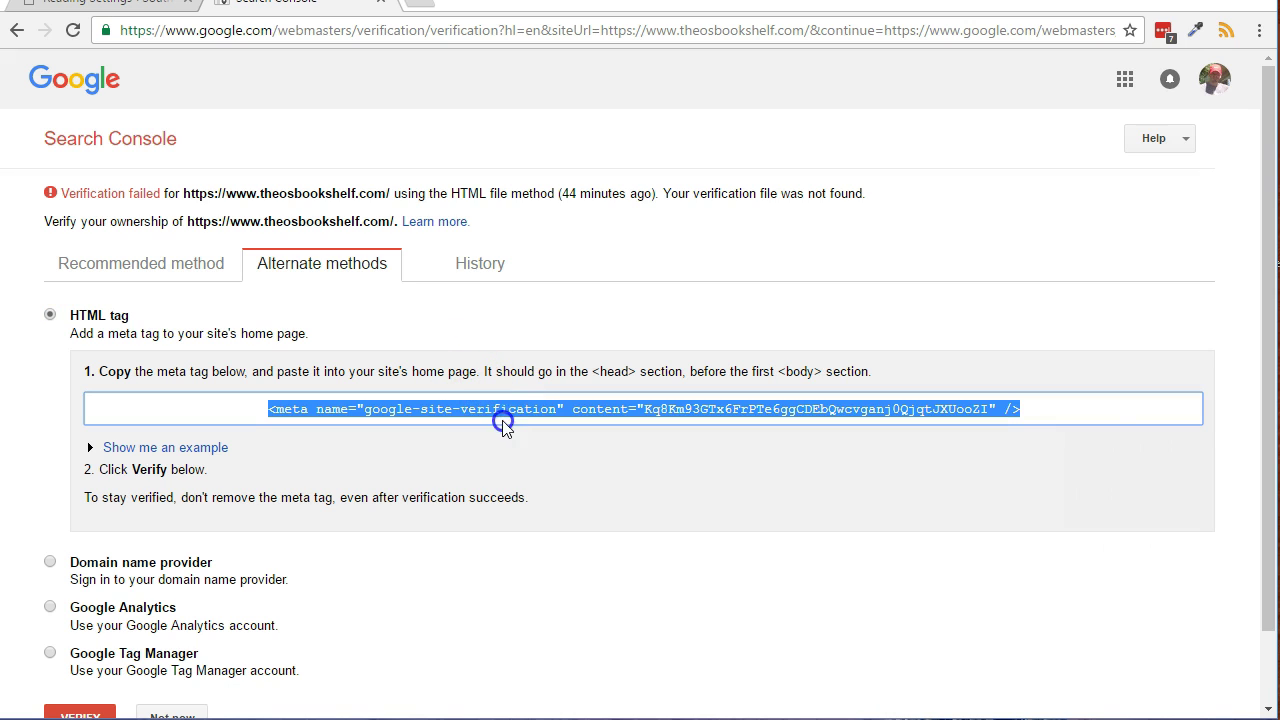
- Enable Site Verification under Jetpack > Settings > Engagement and expand its Google, Bing and Pinterest fields
click(112, 6)
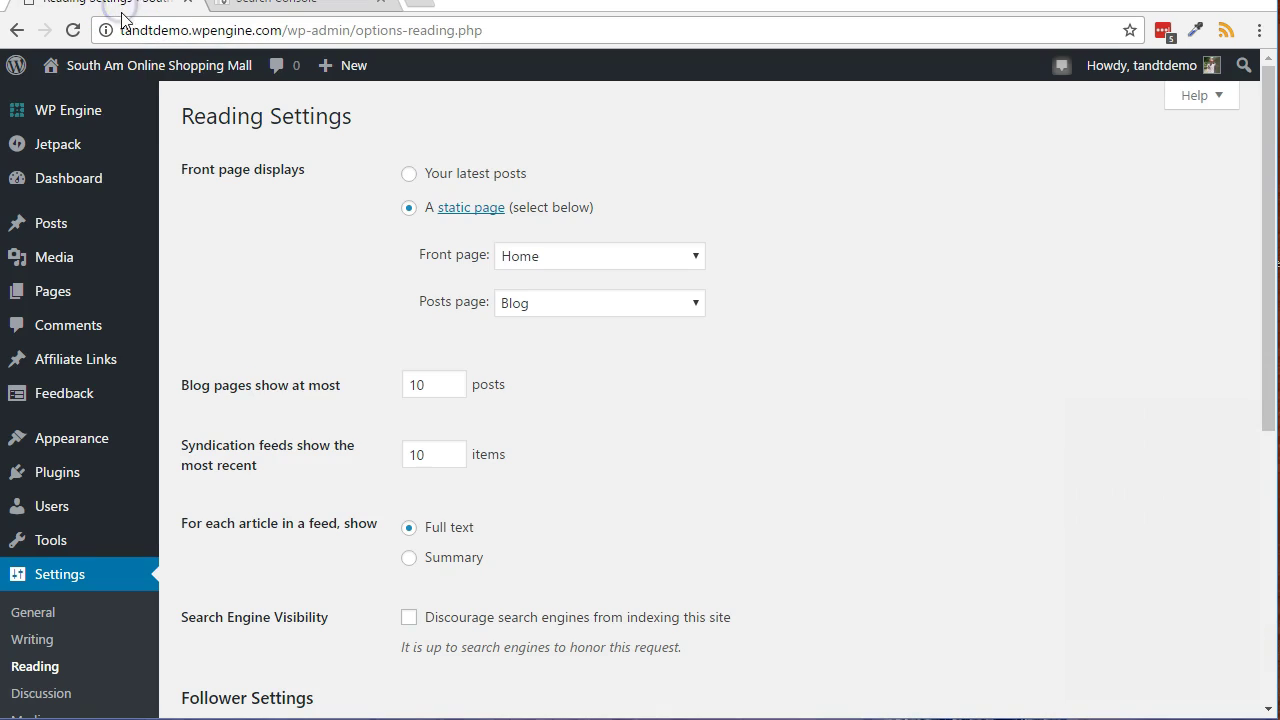
click(78, 183)
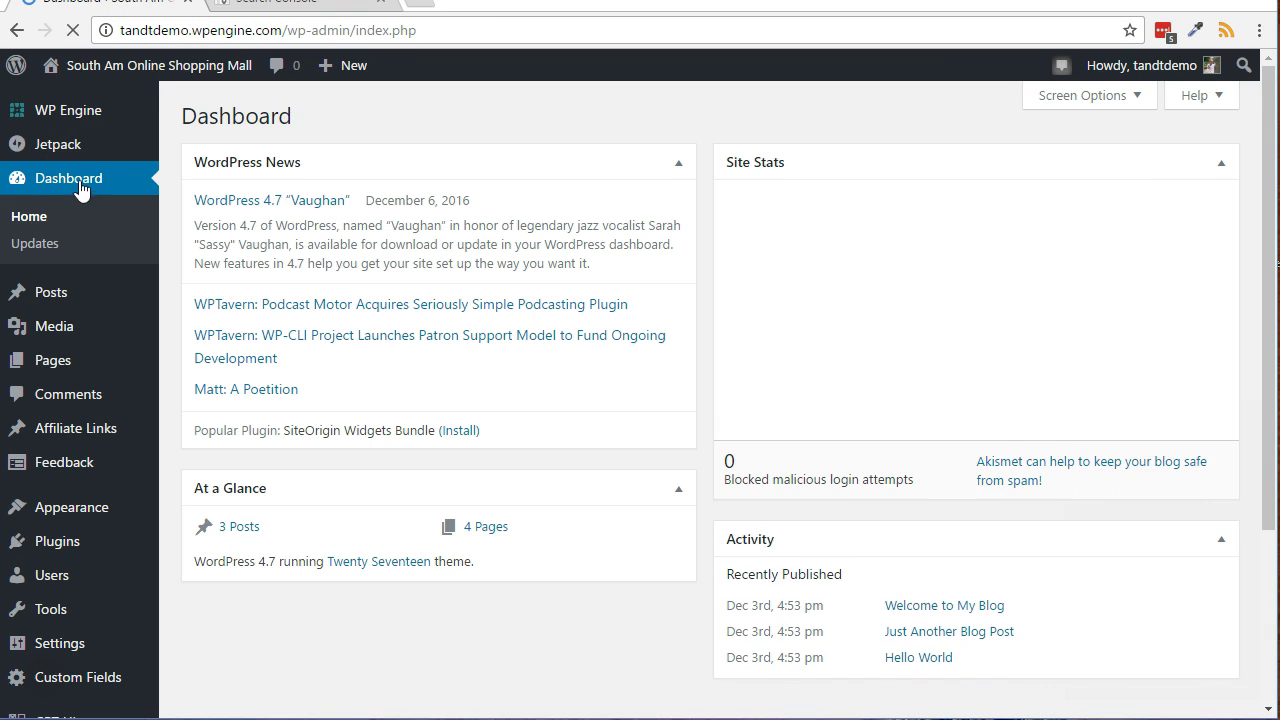
mouse_move(86, 144)
click(189, 178)
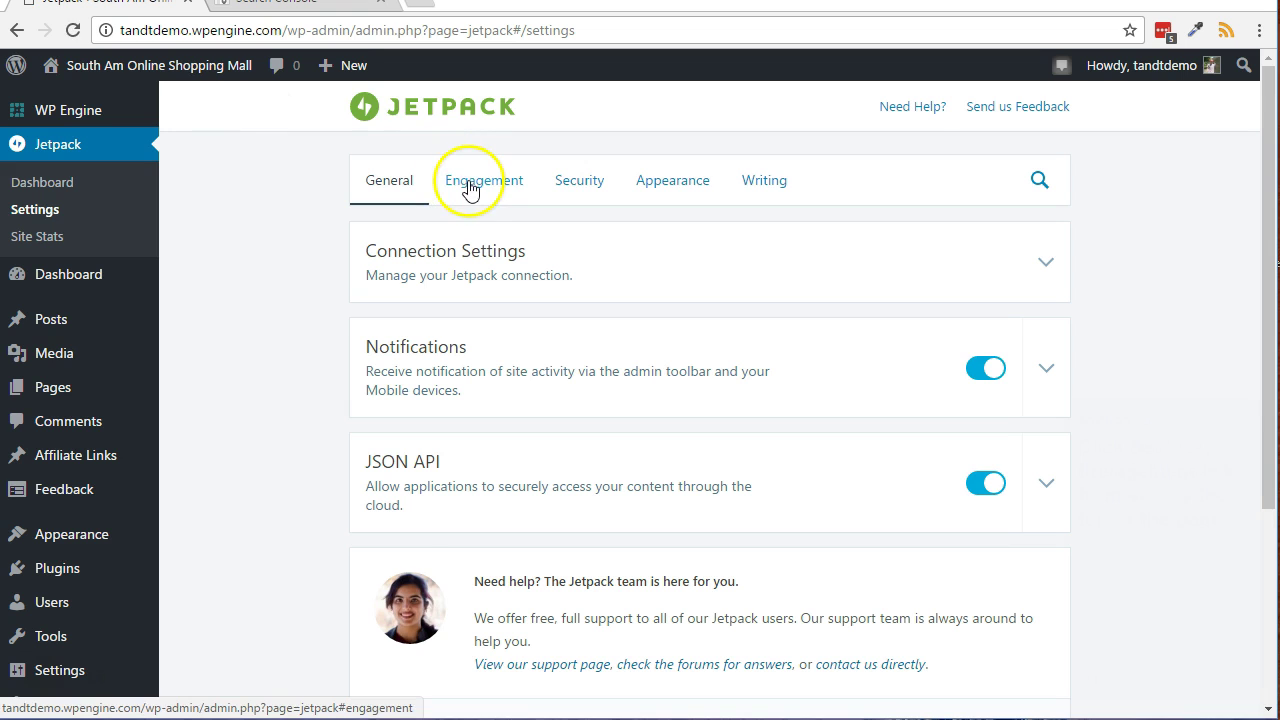
click(470, 188)
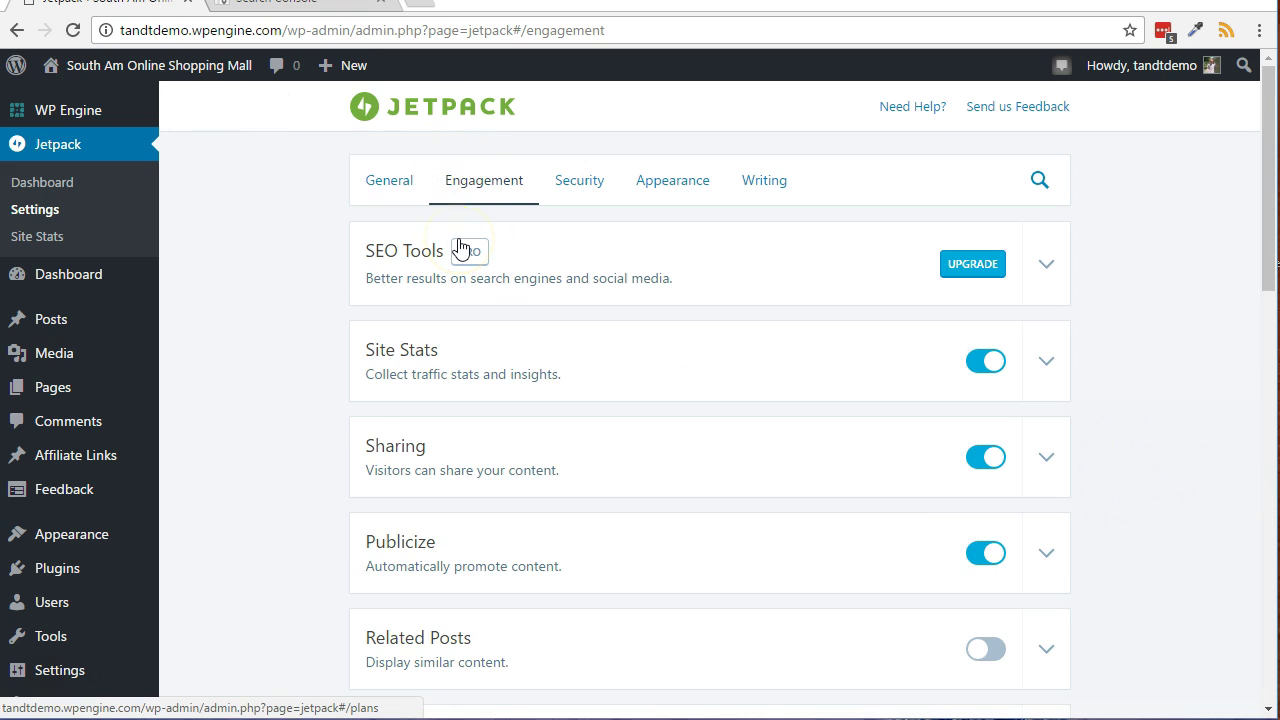
scroll(337, 357, down, 2)
scroll(337, 357, down, 10)
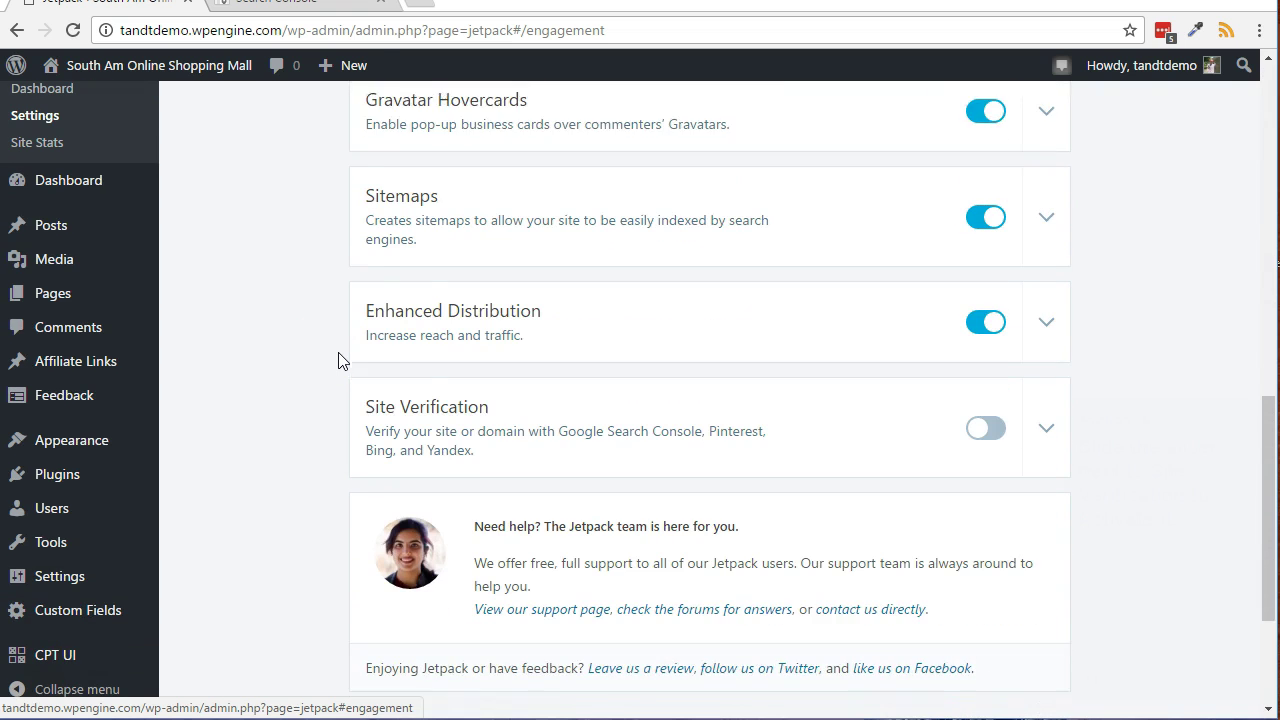
click(986, 341)
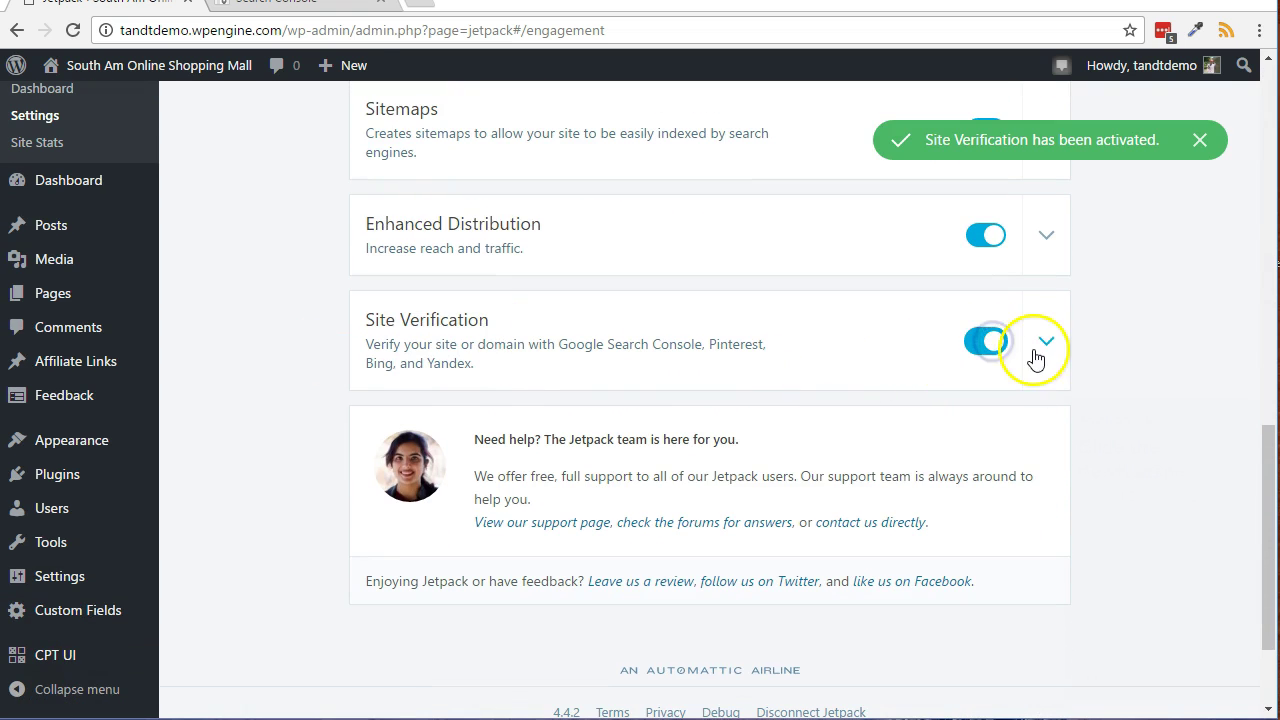
click(1046, 345)
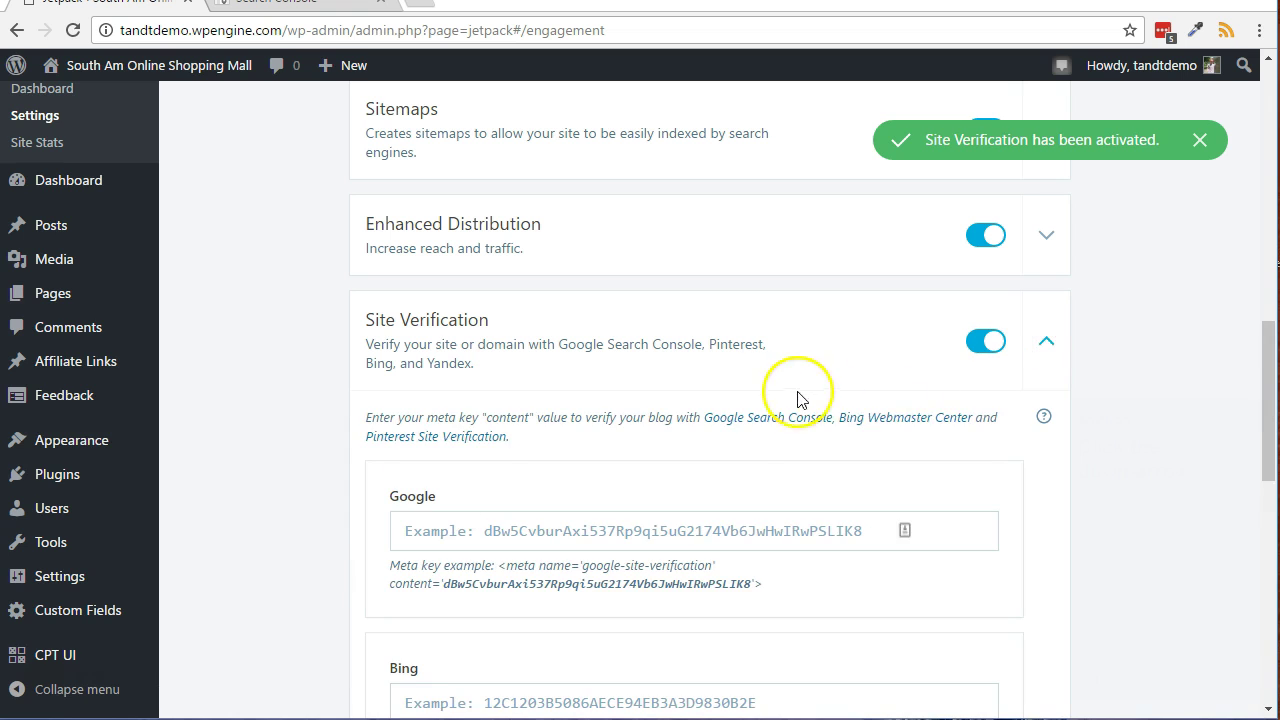
scroll(750, 390, down, 1)
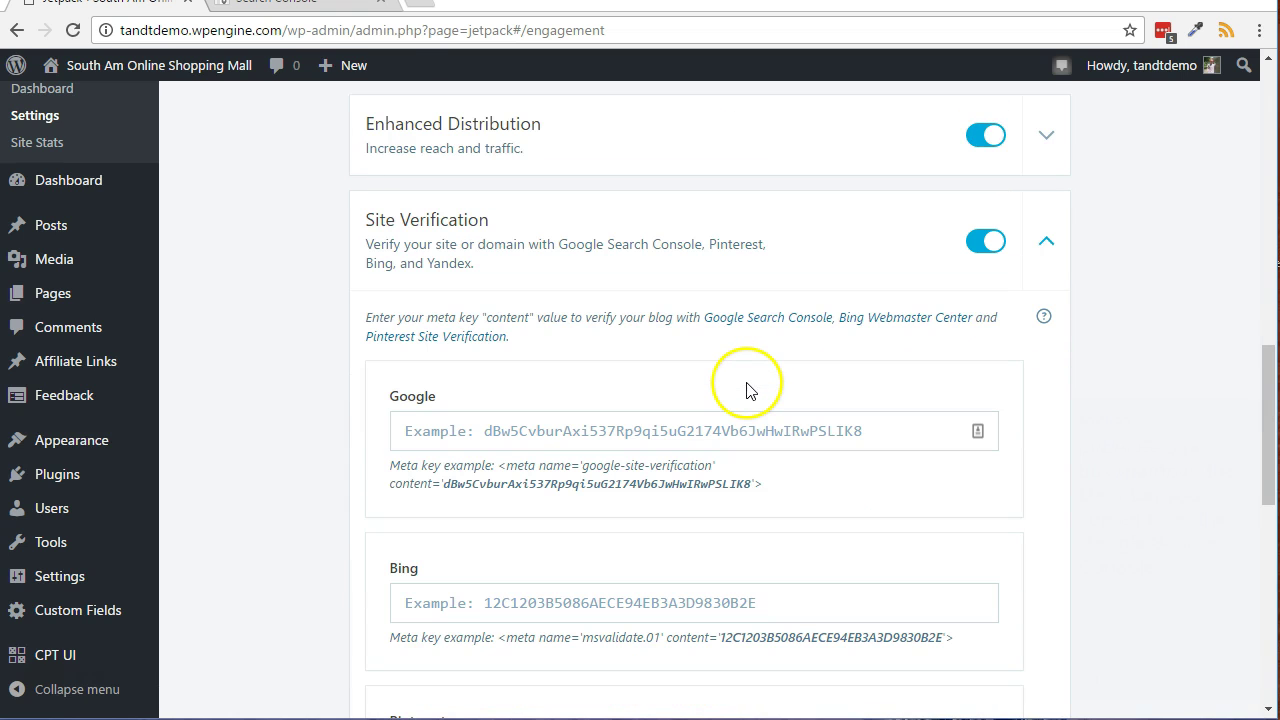
- Paste the meta tag into Jetpack's Google field and trim it to just the verification code
click(543, 431)
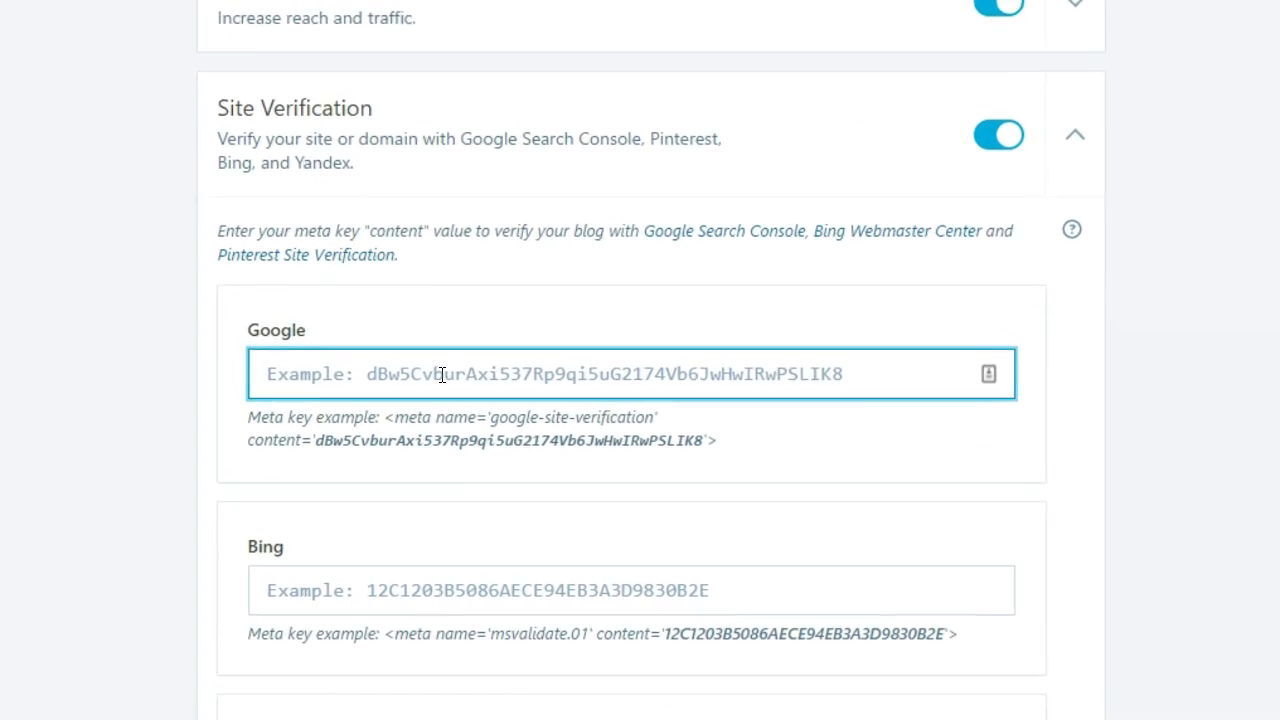
key(ctrl+v)
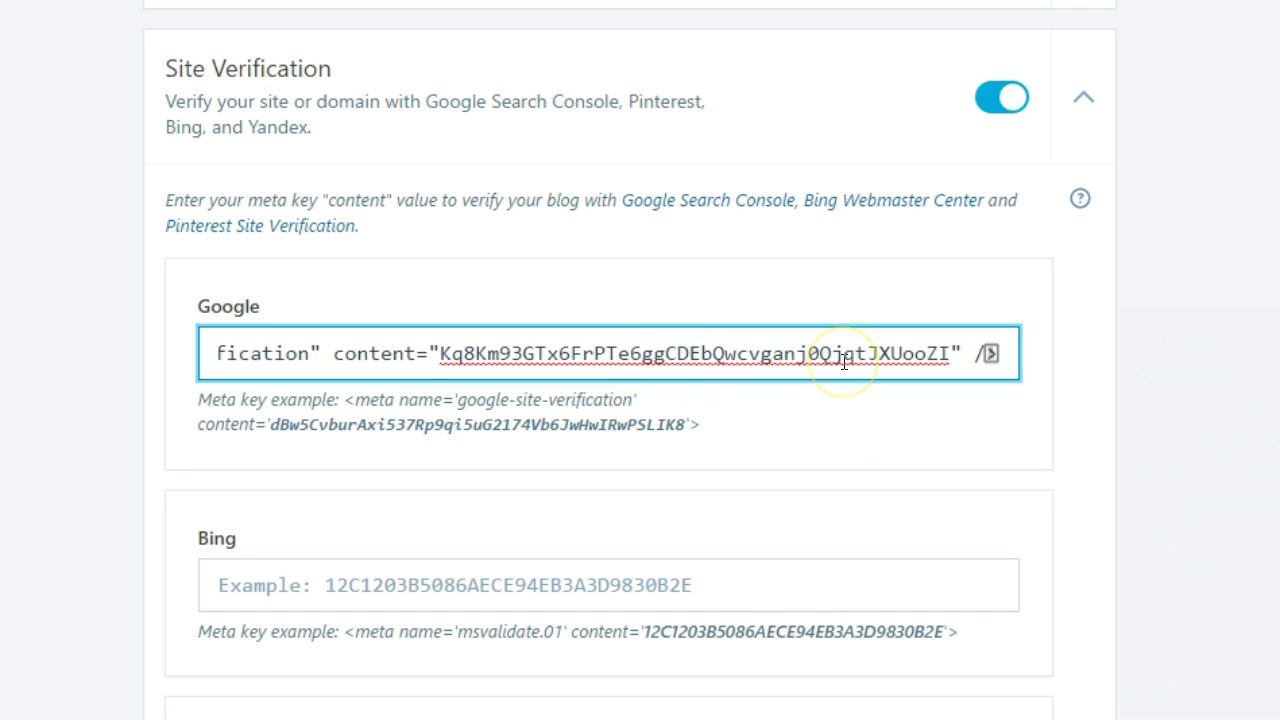
key(BackSpace)
key(BackSpace)
key(BackSpace)
key(BackSpace)
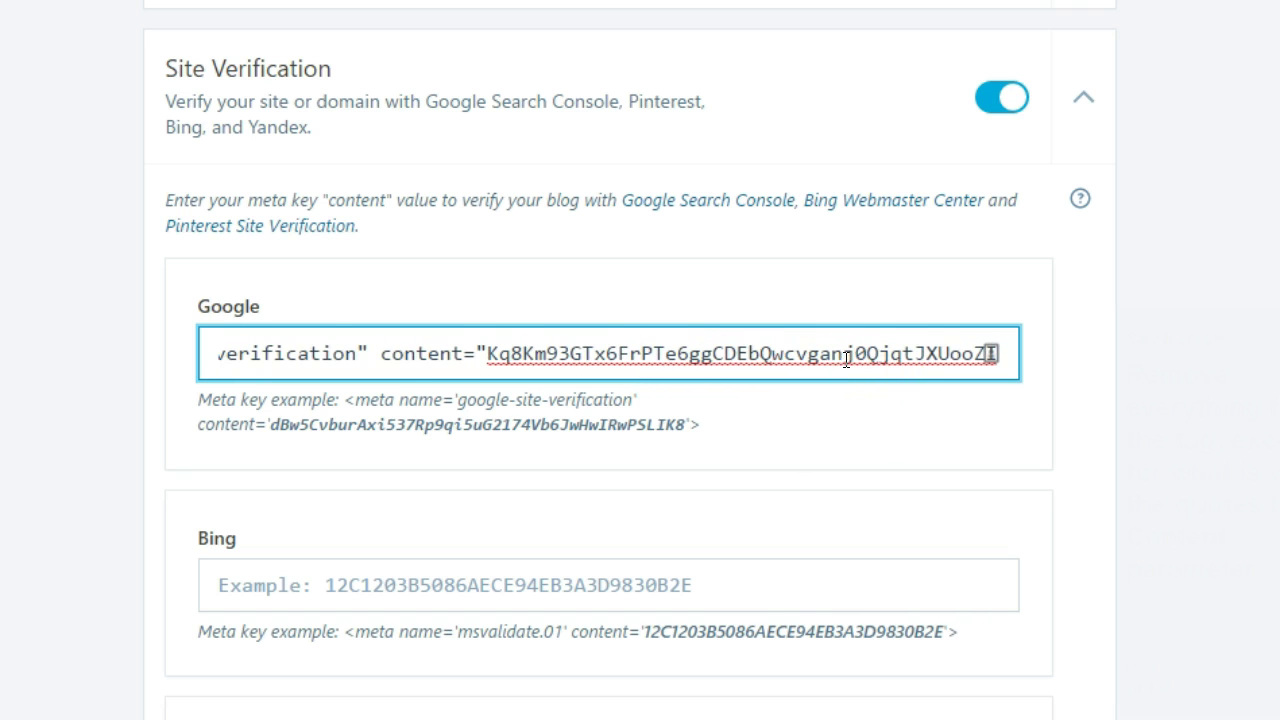
drag(486, 351, 171, 309)
key(BackSpace)
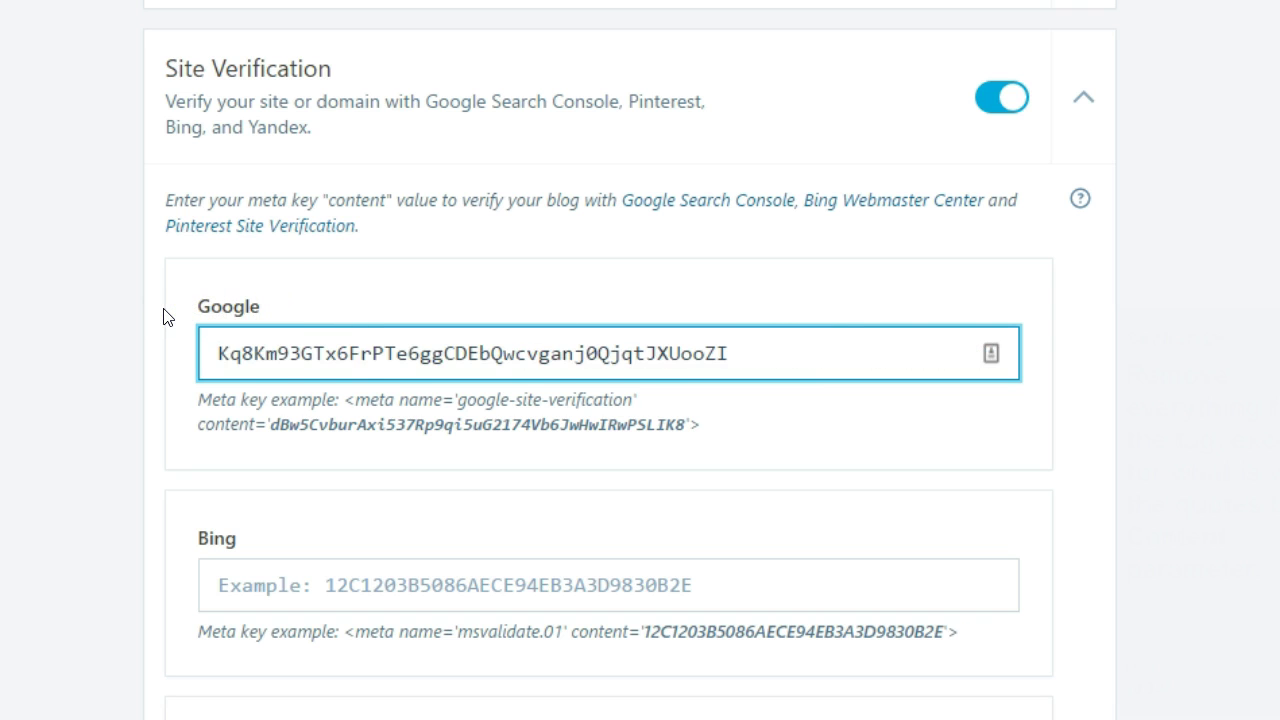
click(843, 360)
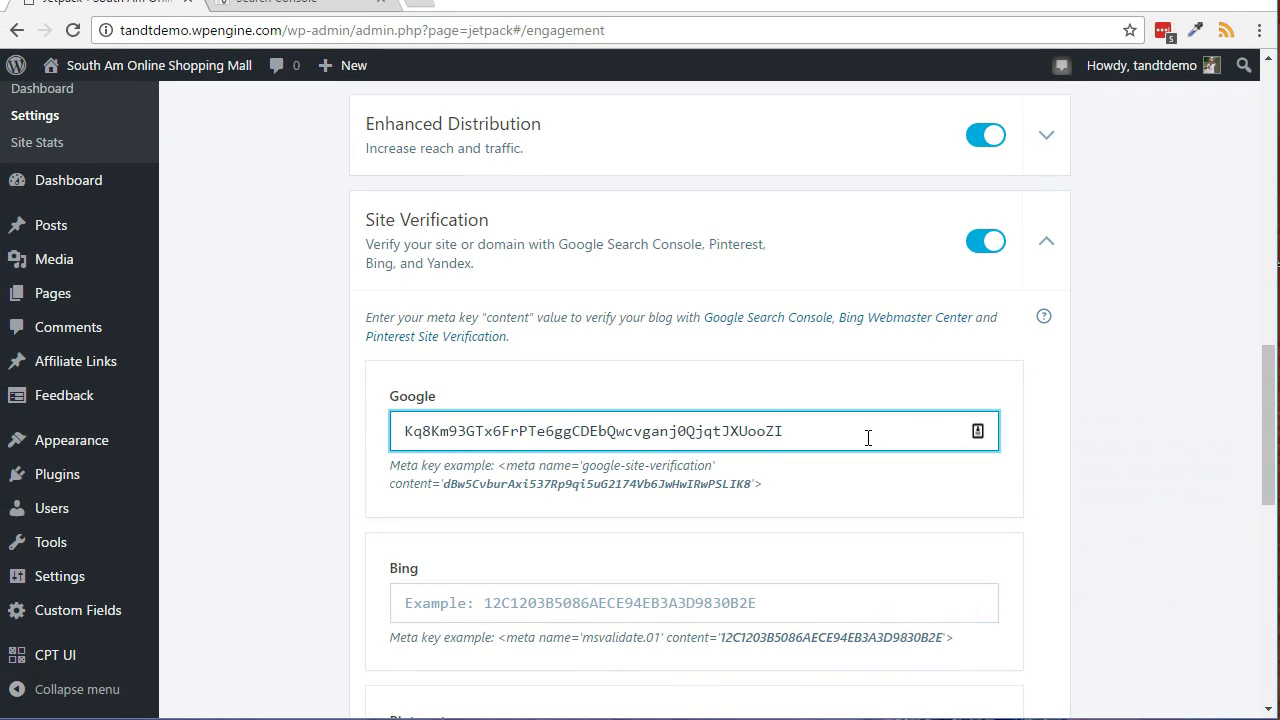
- Save the Jetpack site verification settings and return to the Search Console tab
scroll(306, 420, down, 2)
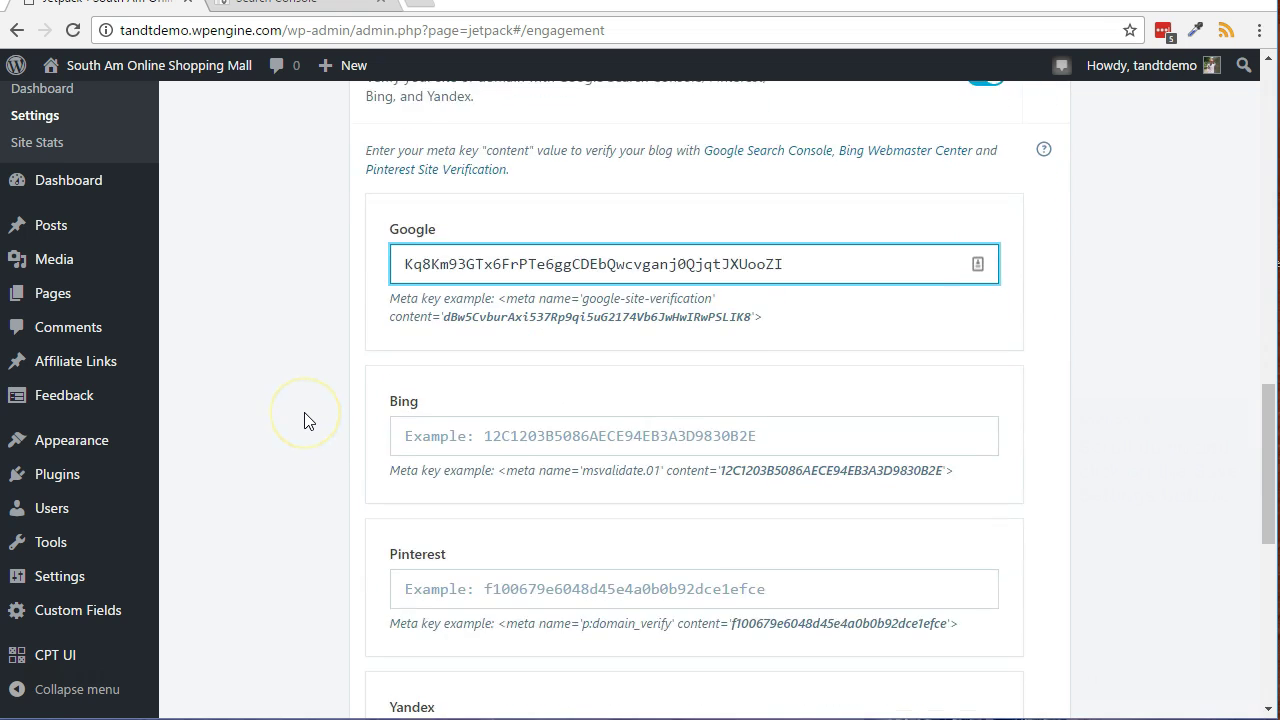
scroll(306, 420, down, 3)
click(979, 558)
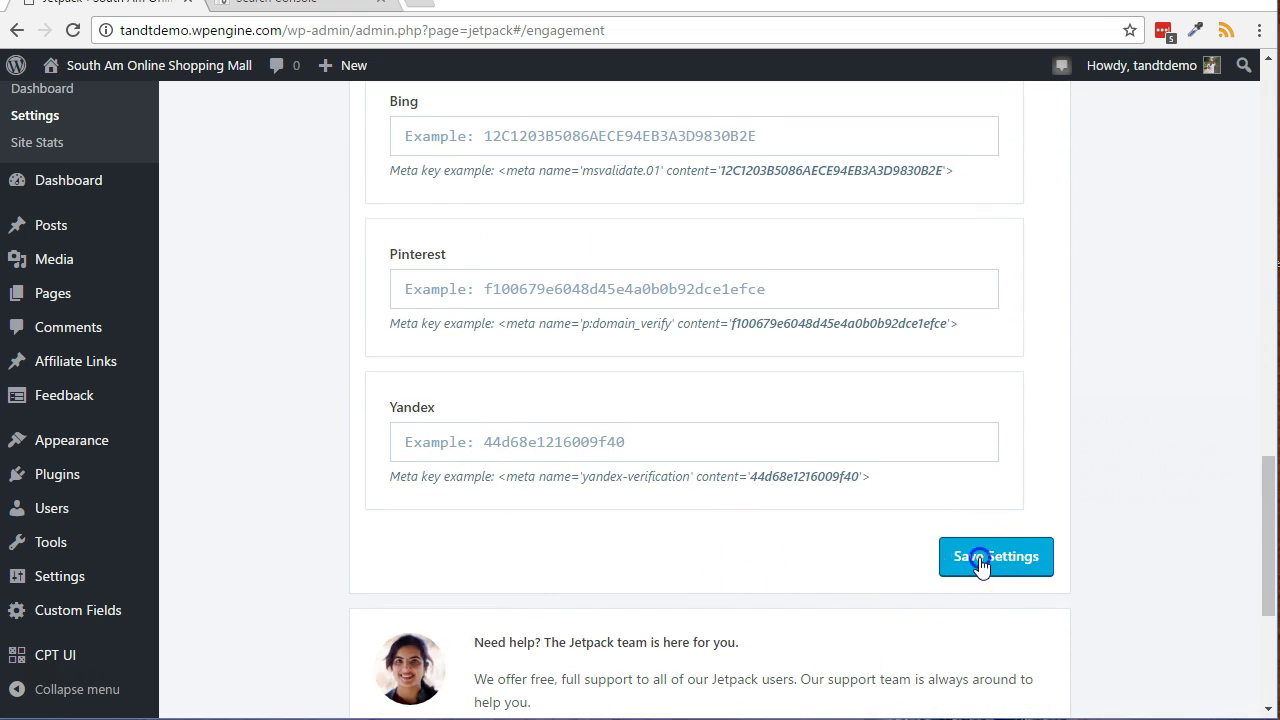
key(ctrl+Tab)
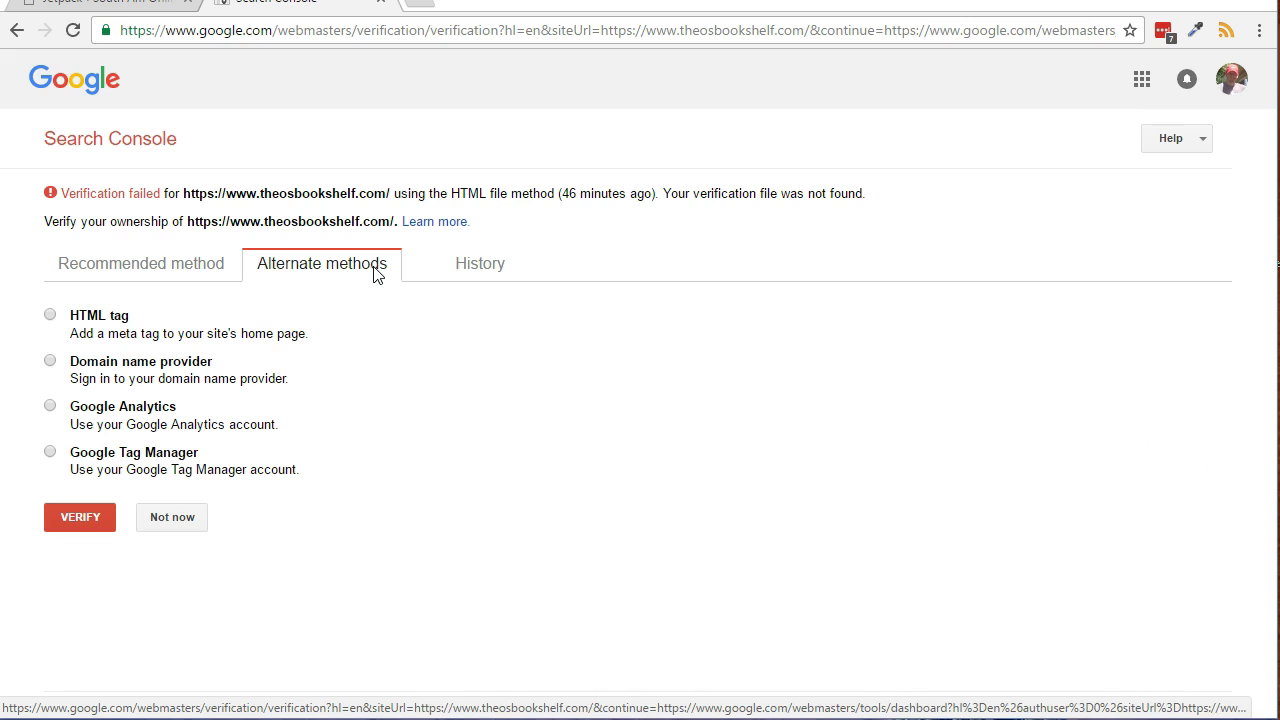
scroll(63, 206, down, 1)
click(50, 315)
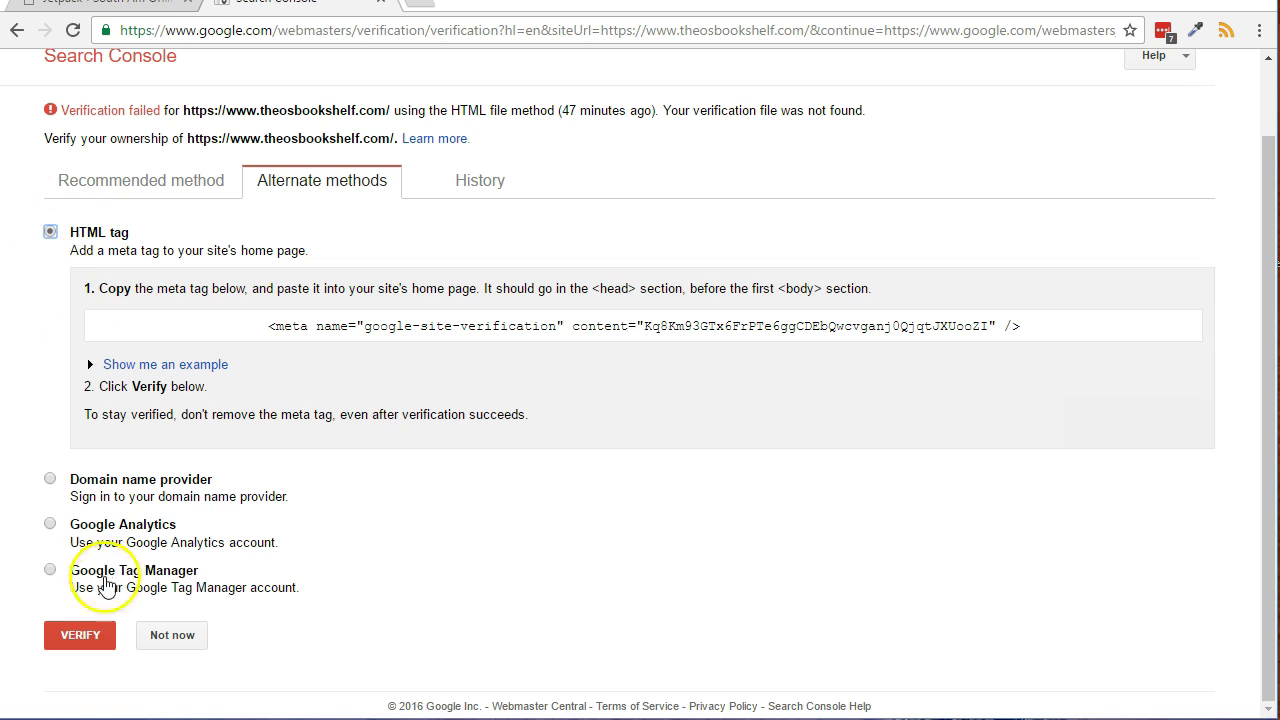
click(82, 638)
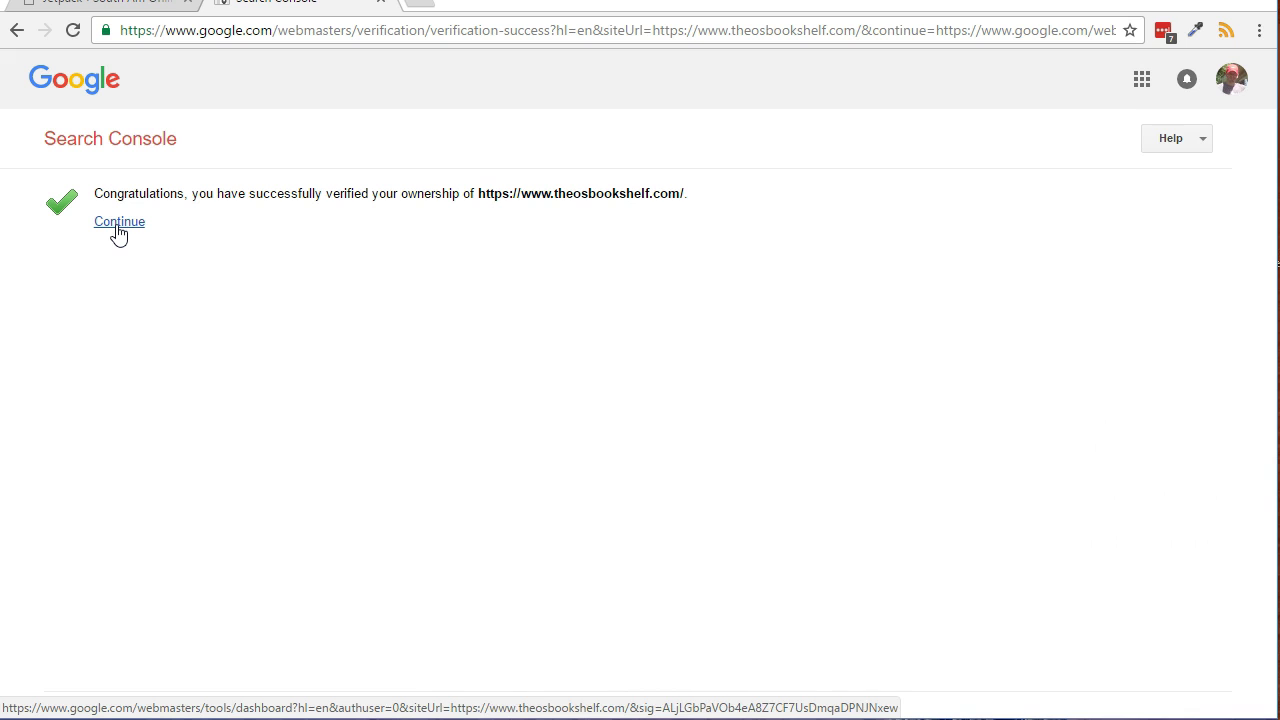
click(119, 226)
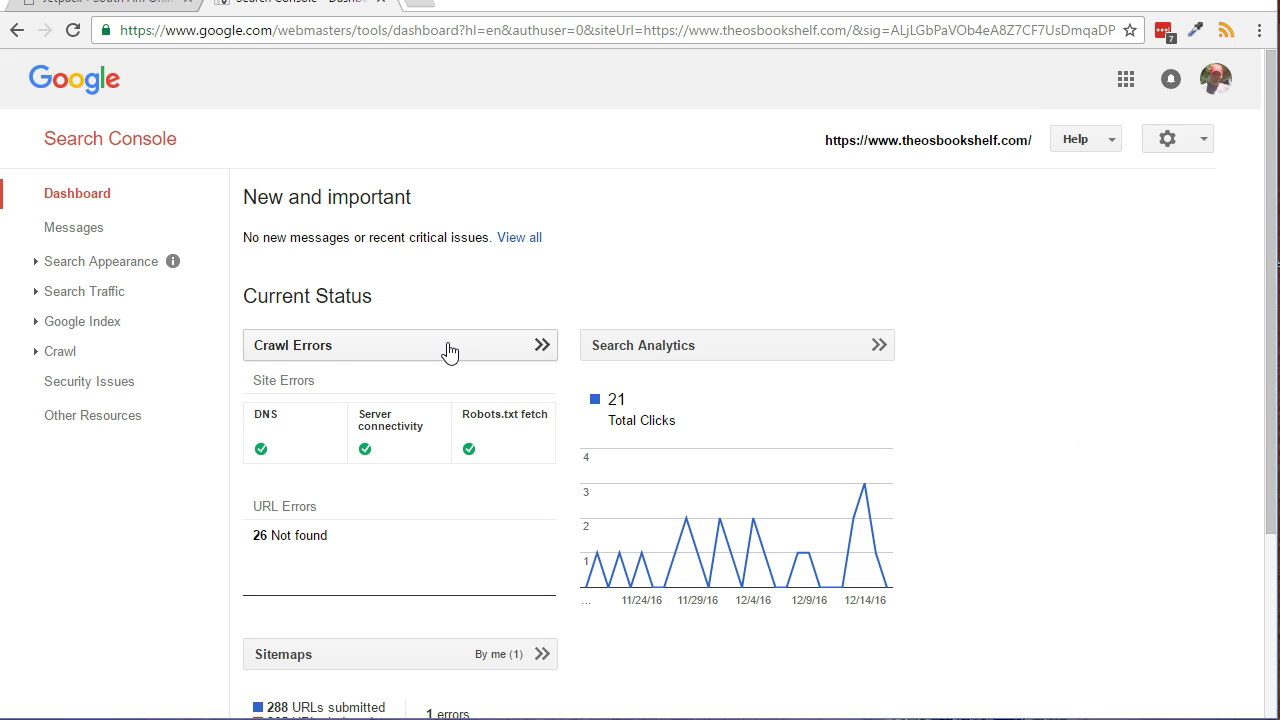
- Show the four theosbookshelf.com property versions (http/https, with and without www) in the property selector
click(1019, 141)
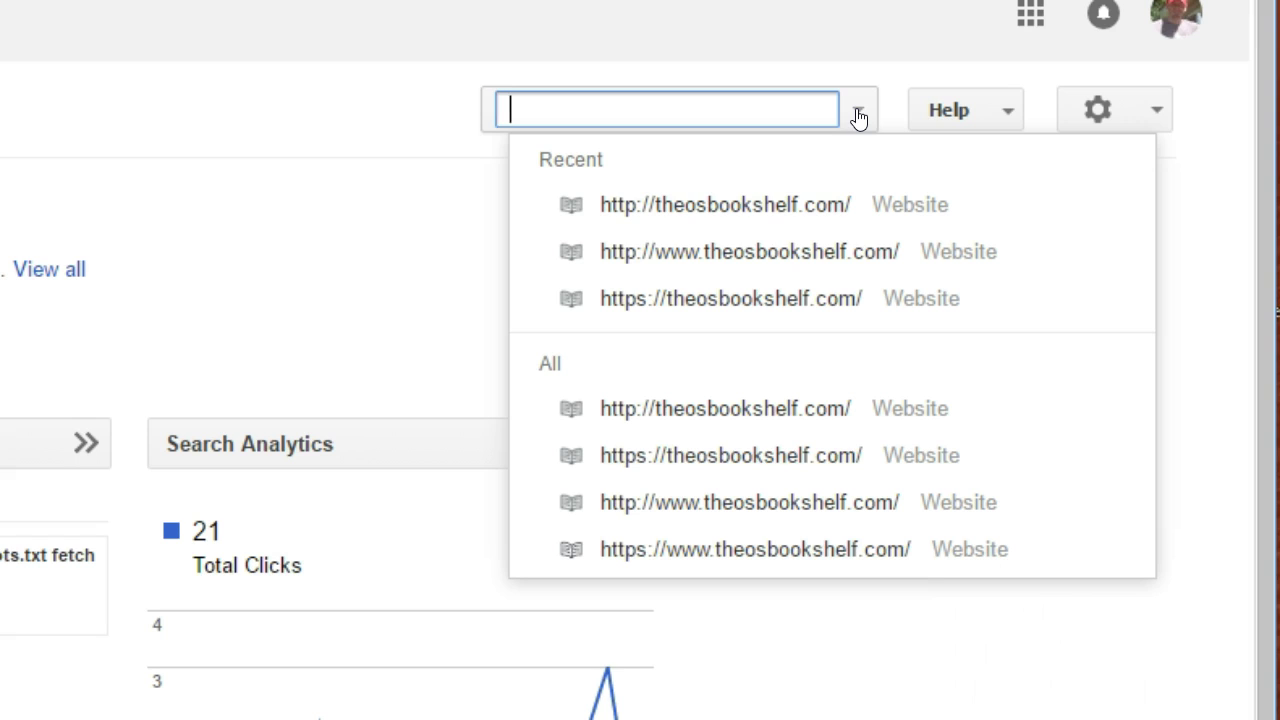
click(858, 117)
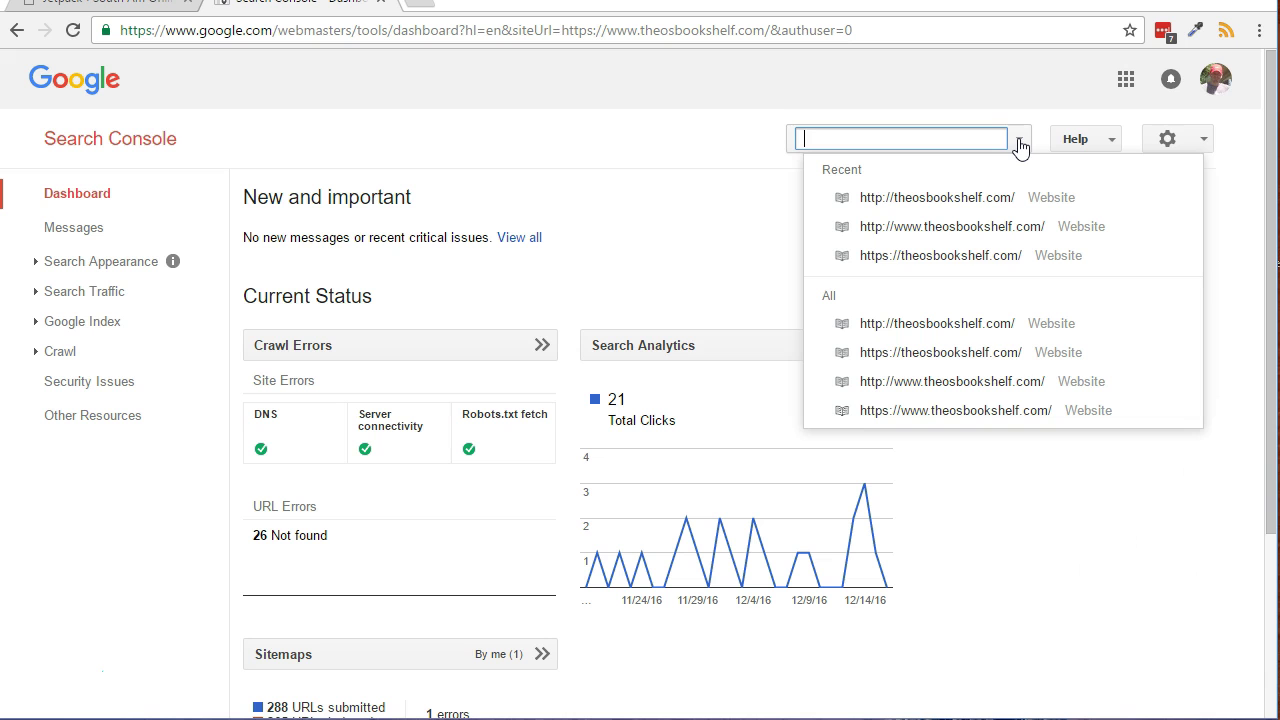
click(852, 152)
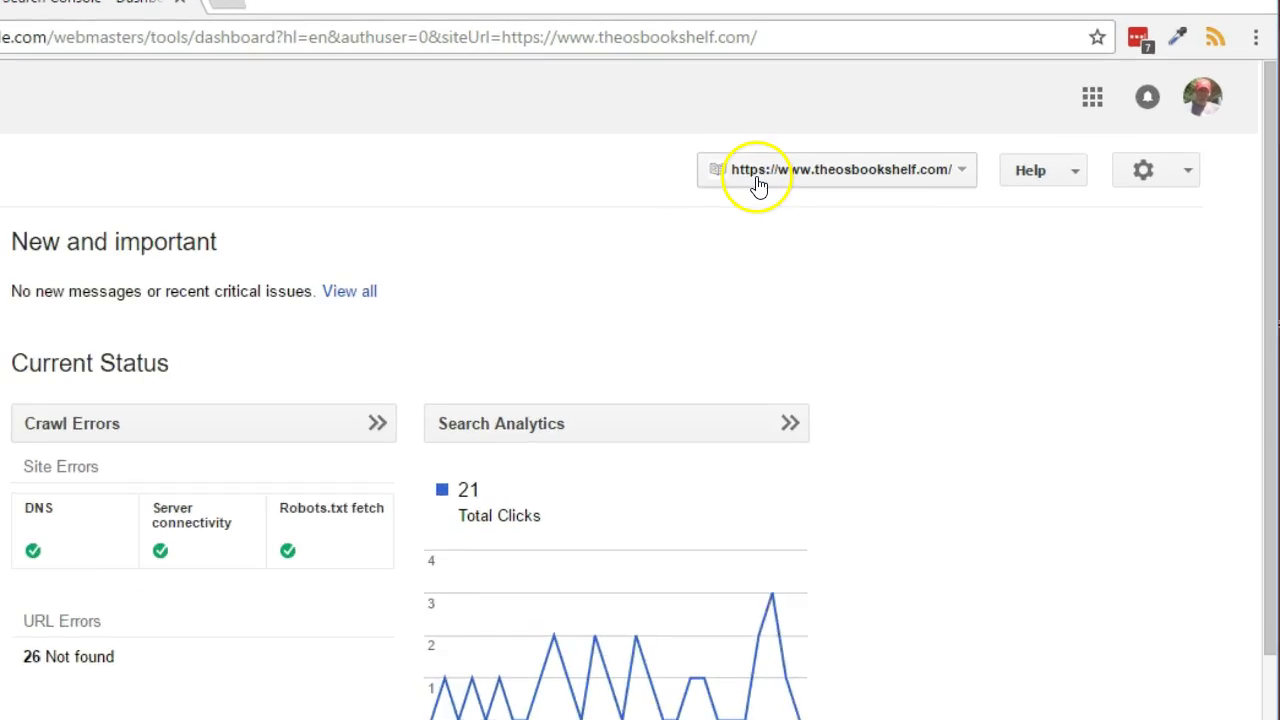
click(1197, 139)
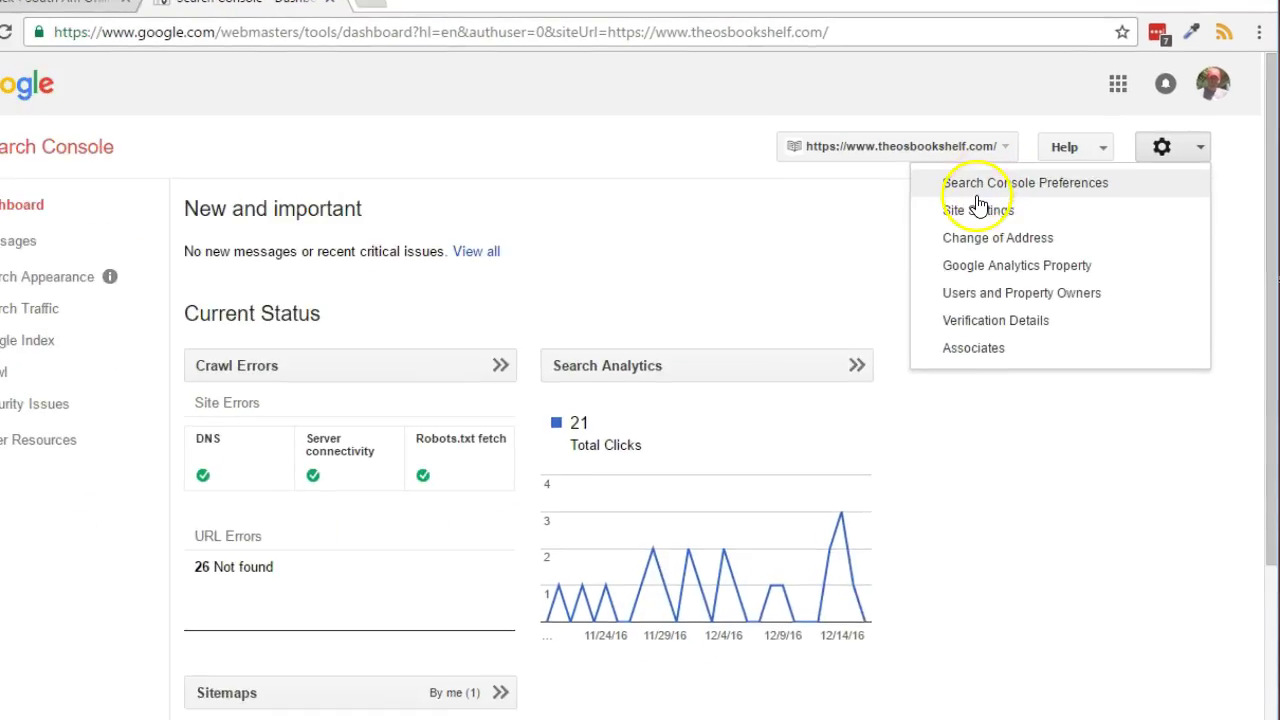
click(716, 377)
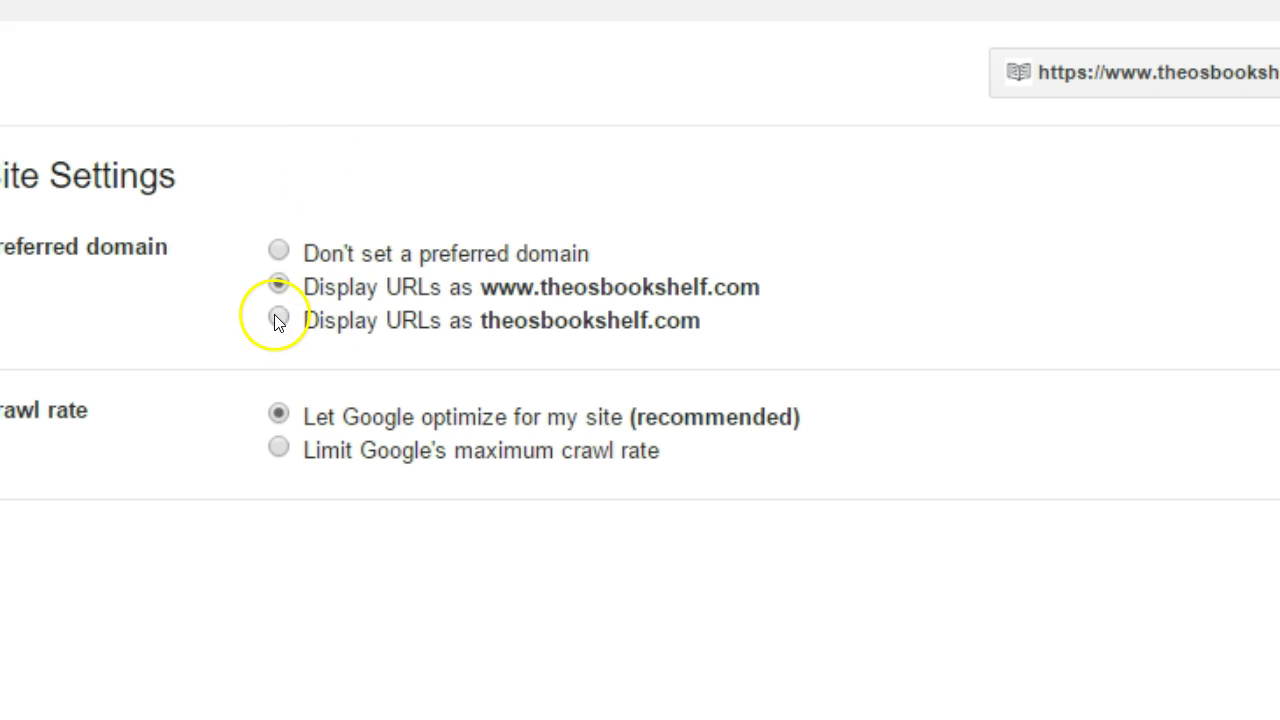
click(278, 316)
click(280, 284)
click(316, 374)
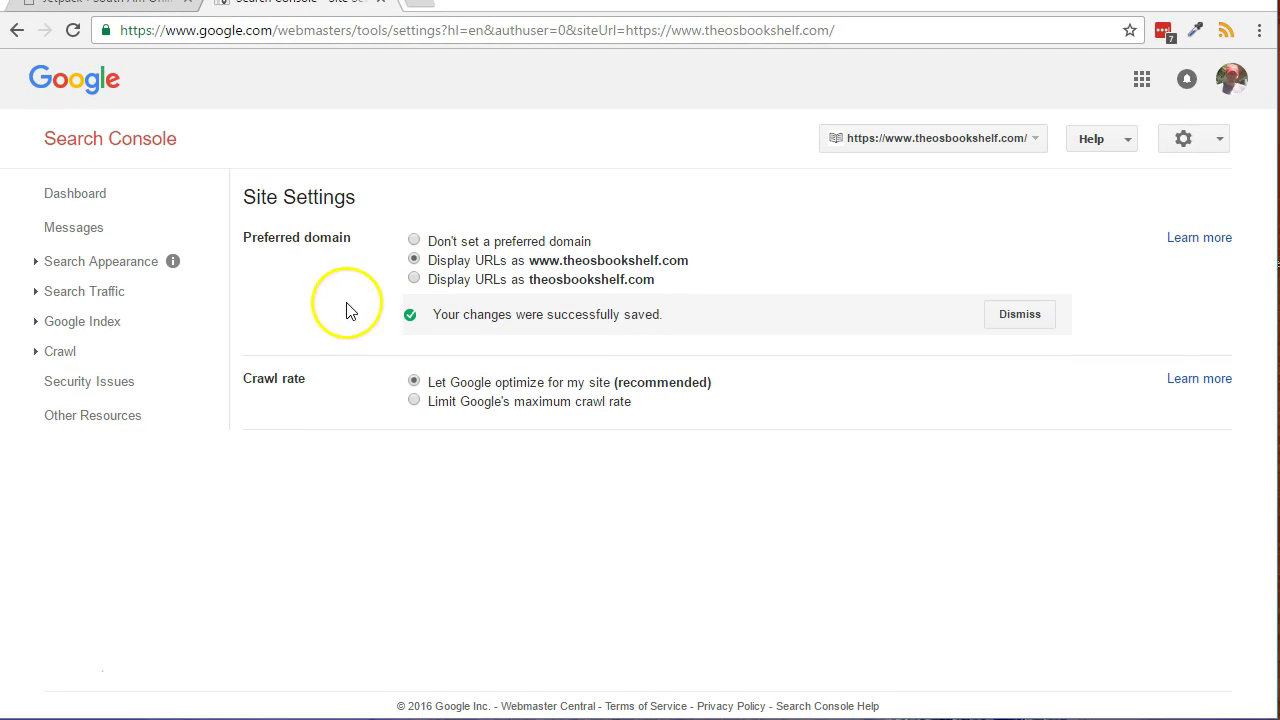
- Open the Country tab of Search Traffic > International Targeting, leaving Target users in unchecked
click(35, 292)
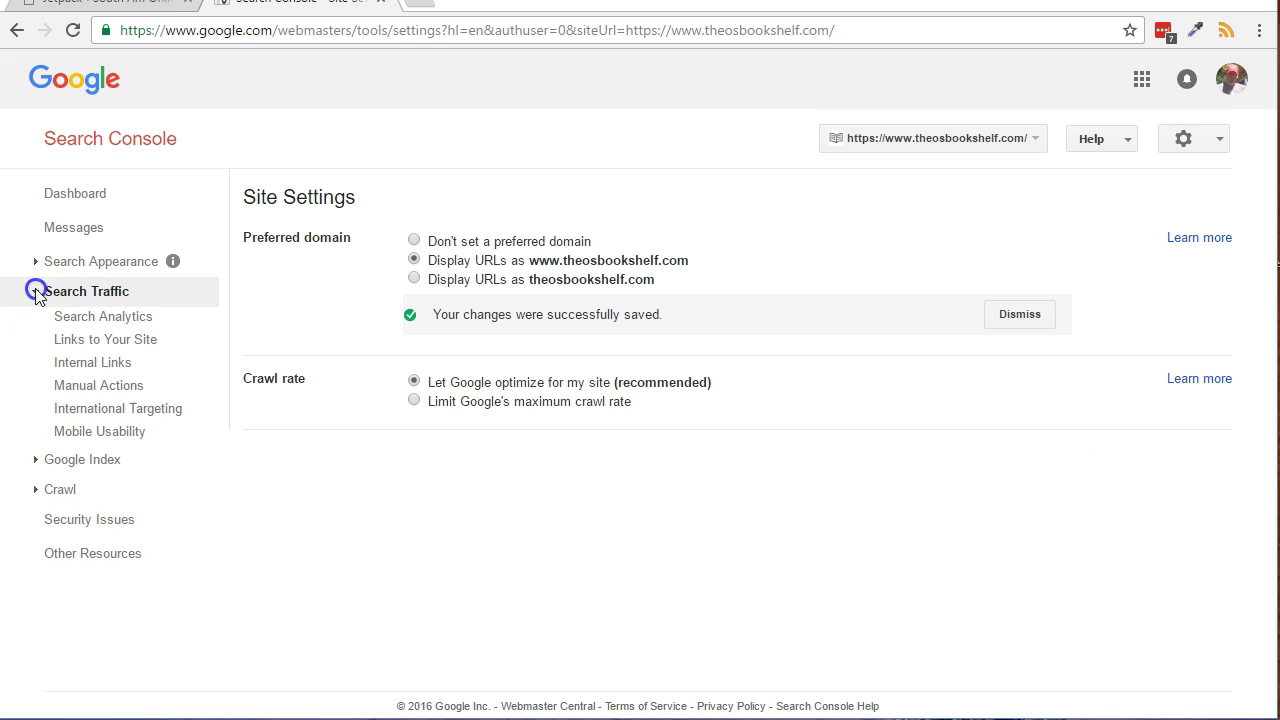
click(86, 411)
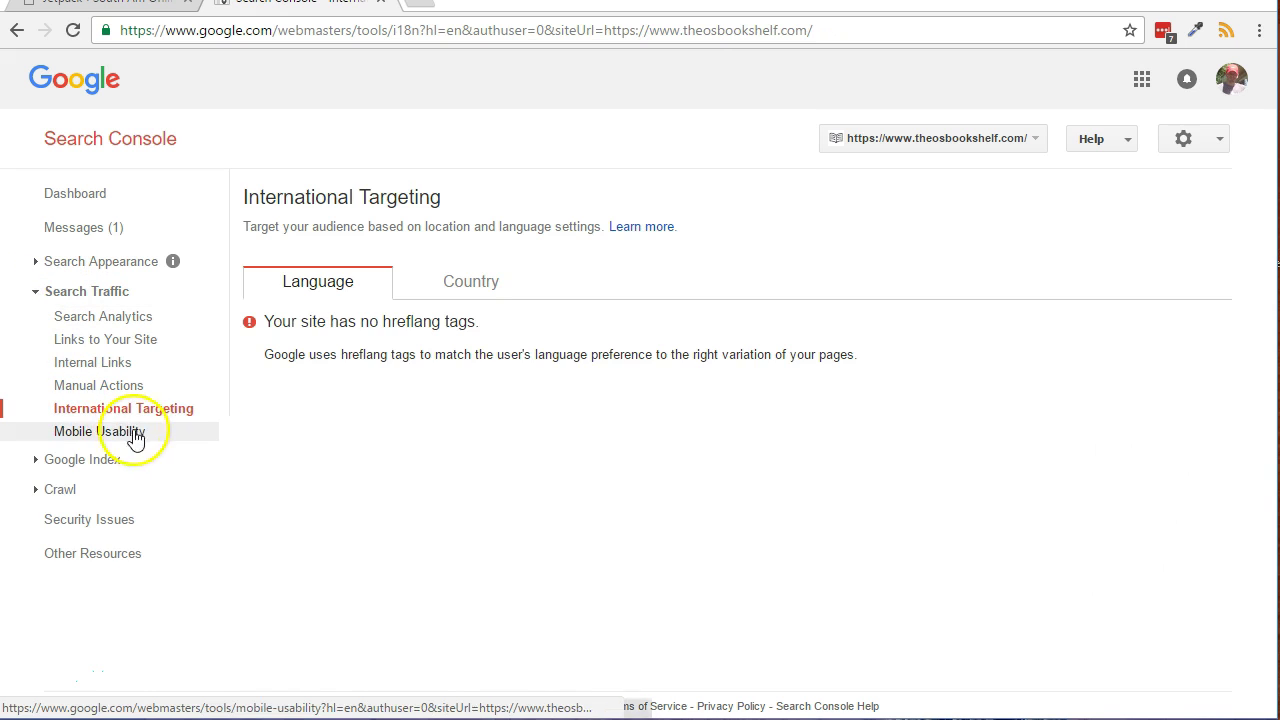
click(471, 287)
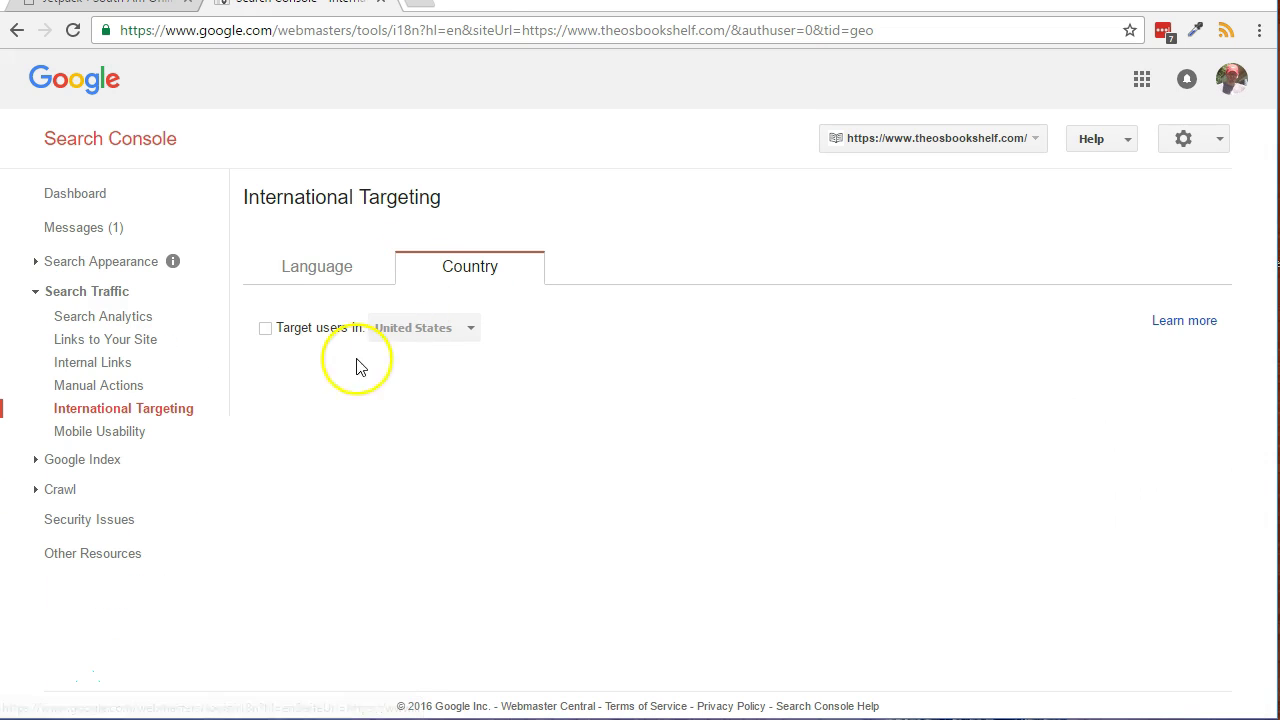
click(266, 334)
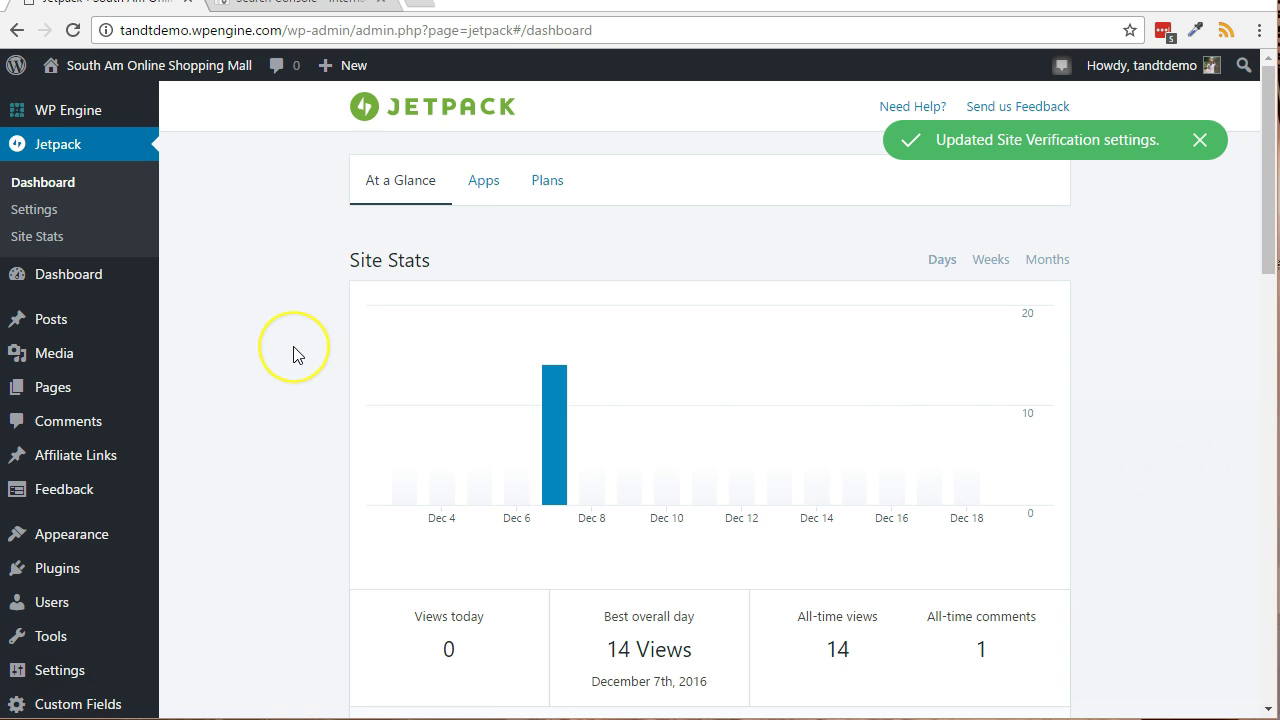
click(268, 5)
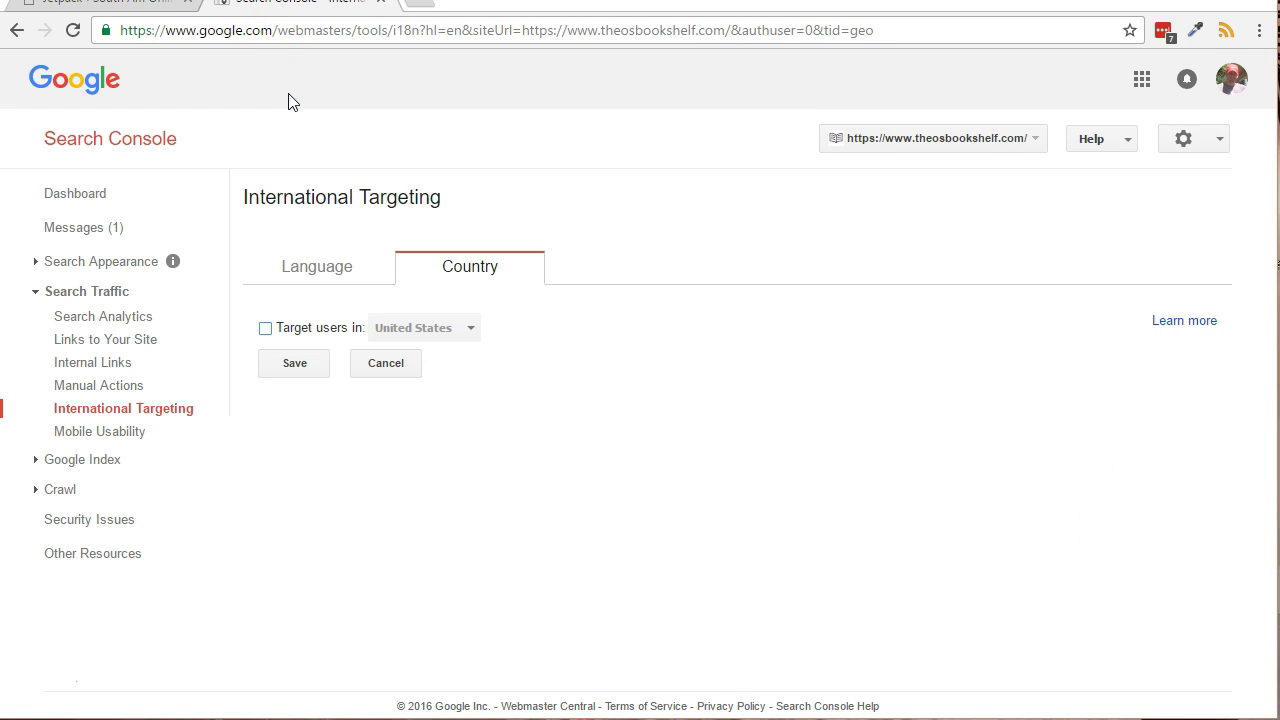
key(alt)
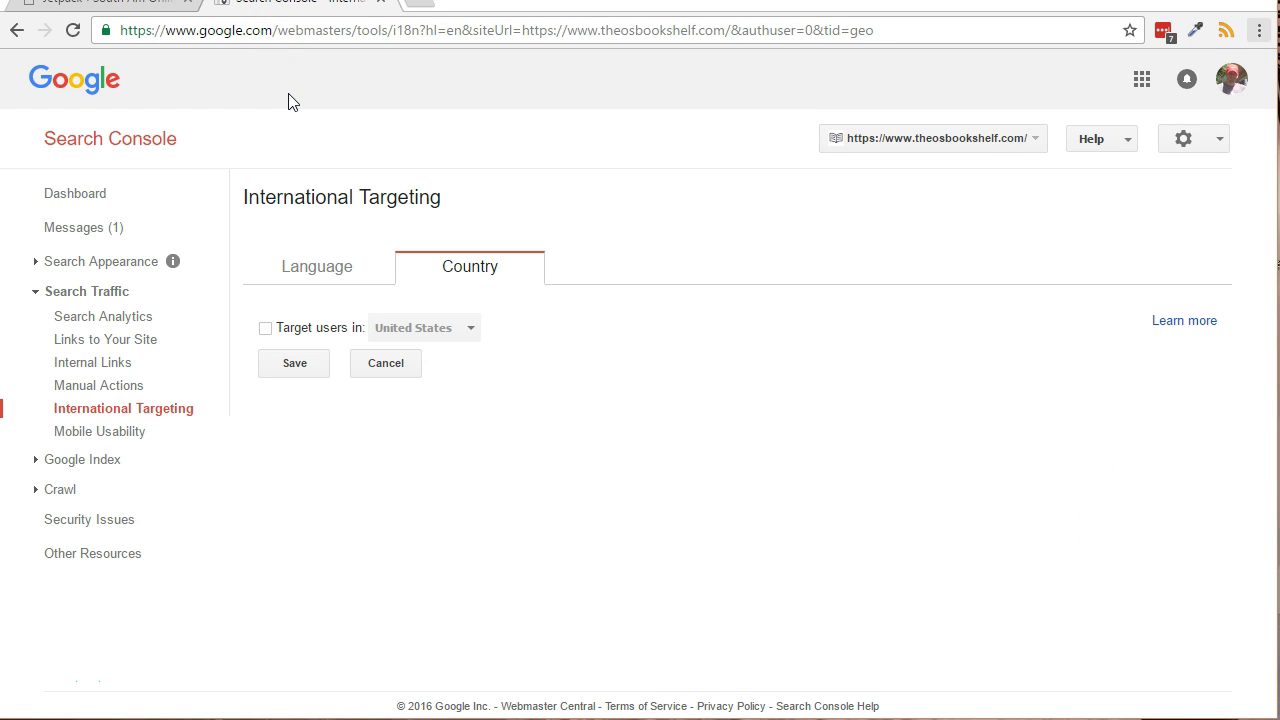
- On the Crawl > Sitemaps page, enter sitemap.xml in the Add/Test Sitemap box
click(35, 490)
scroll(86, 530, down, 1)
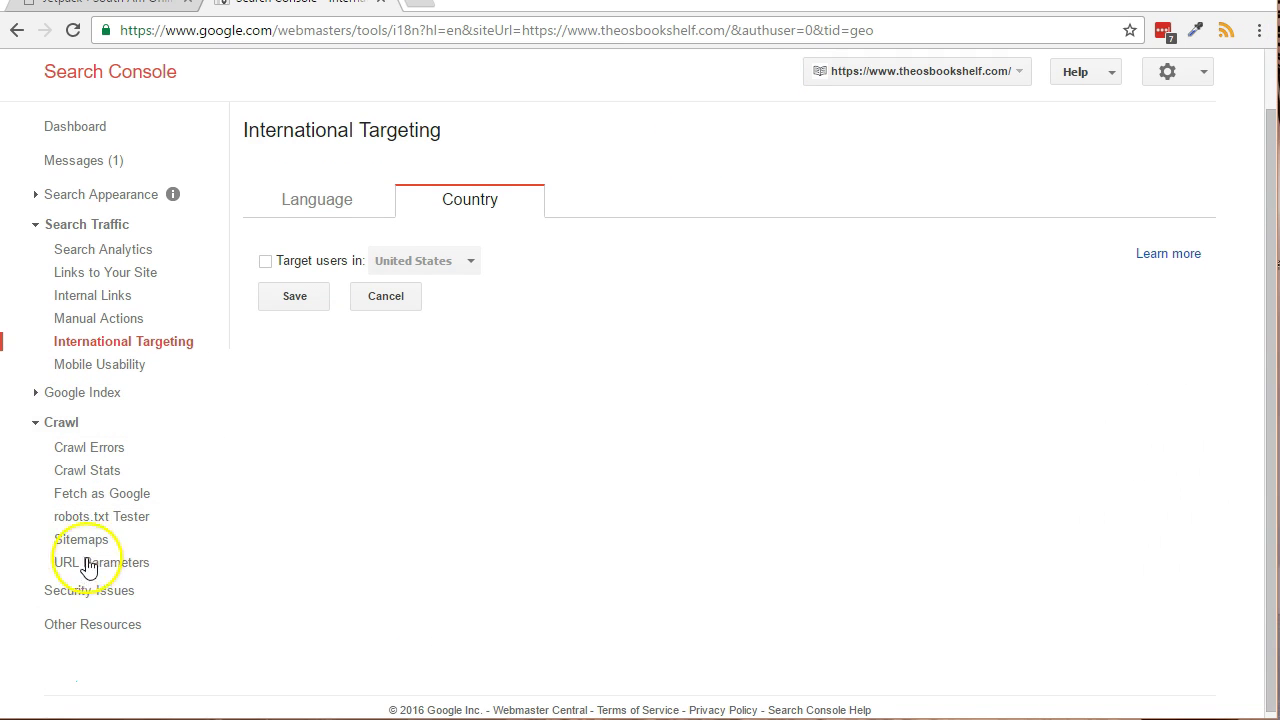
click(86, 545)
click(1121, 202)
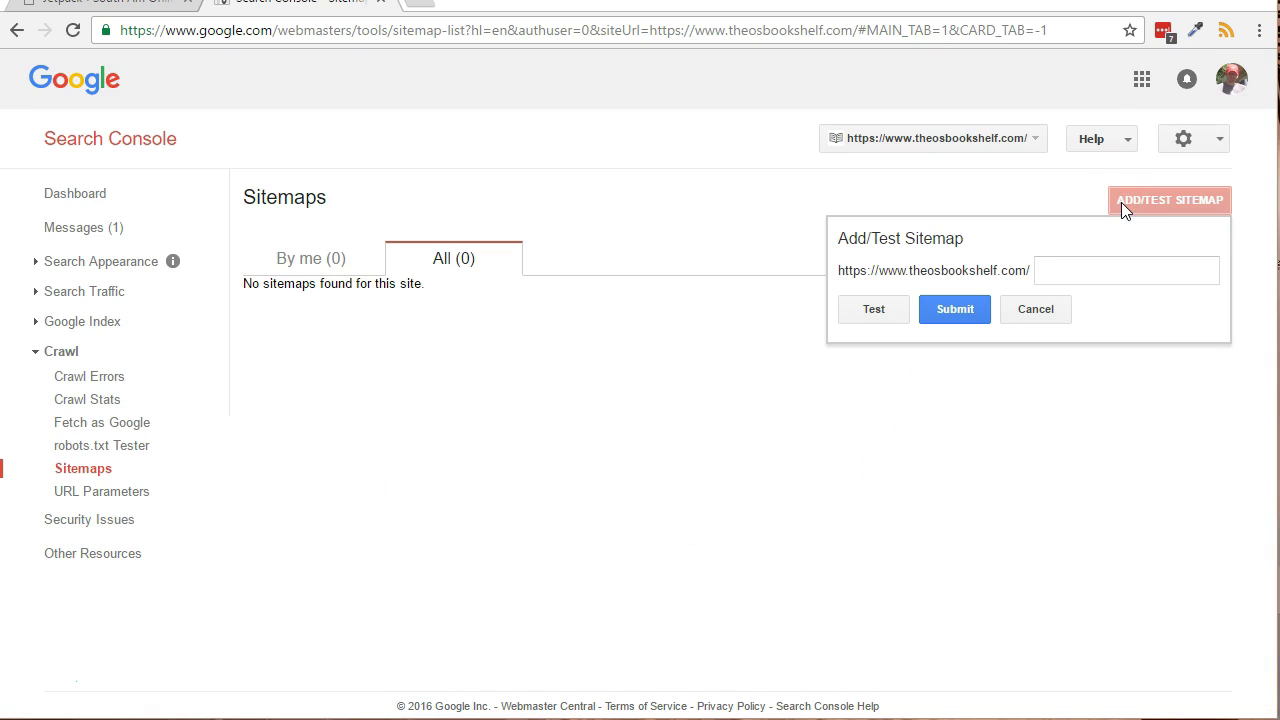
click(1071, 271)
text(sitem)
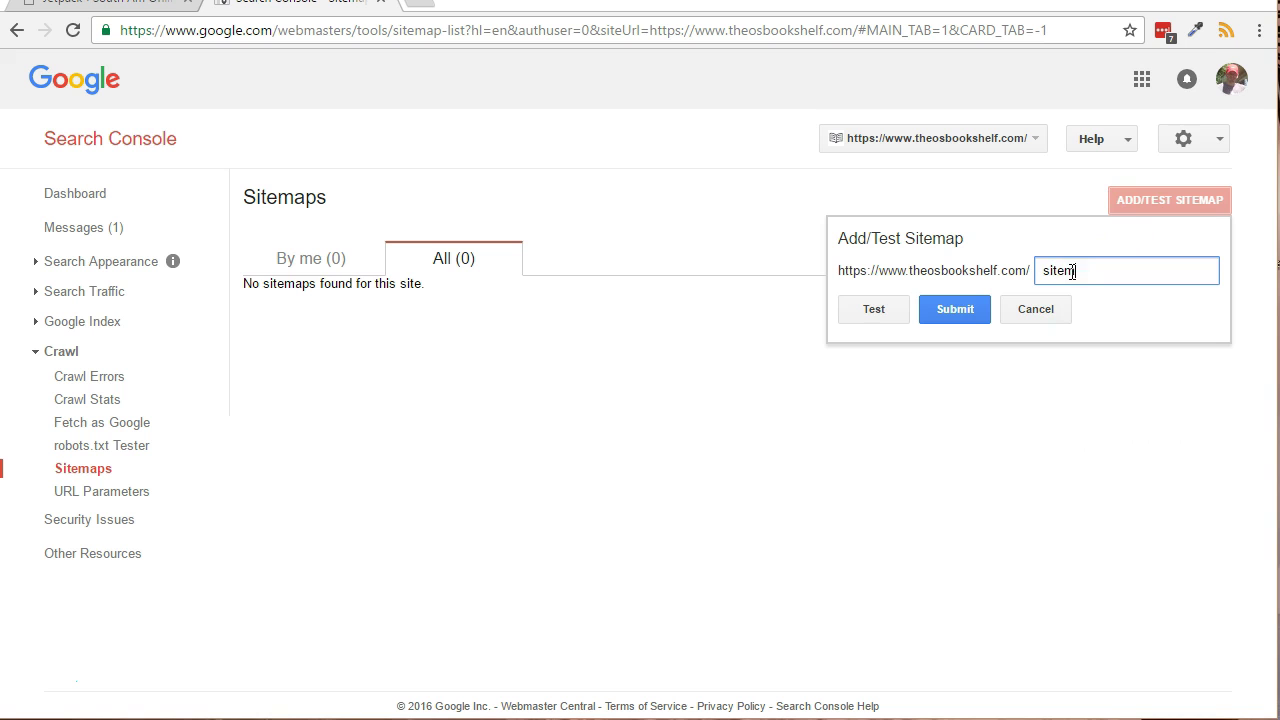
text(ap.xml)
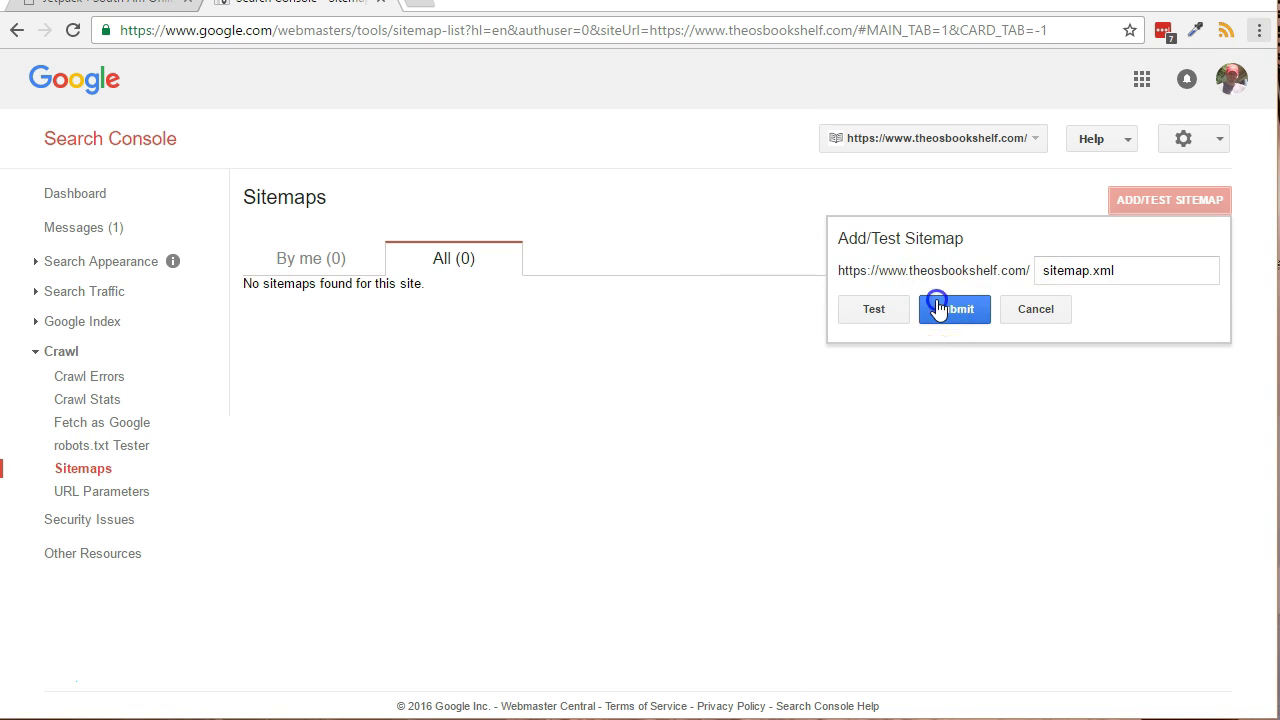